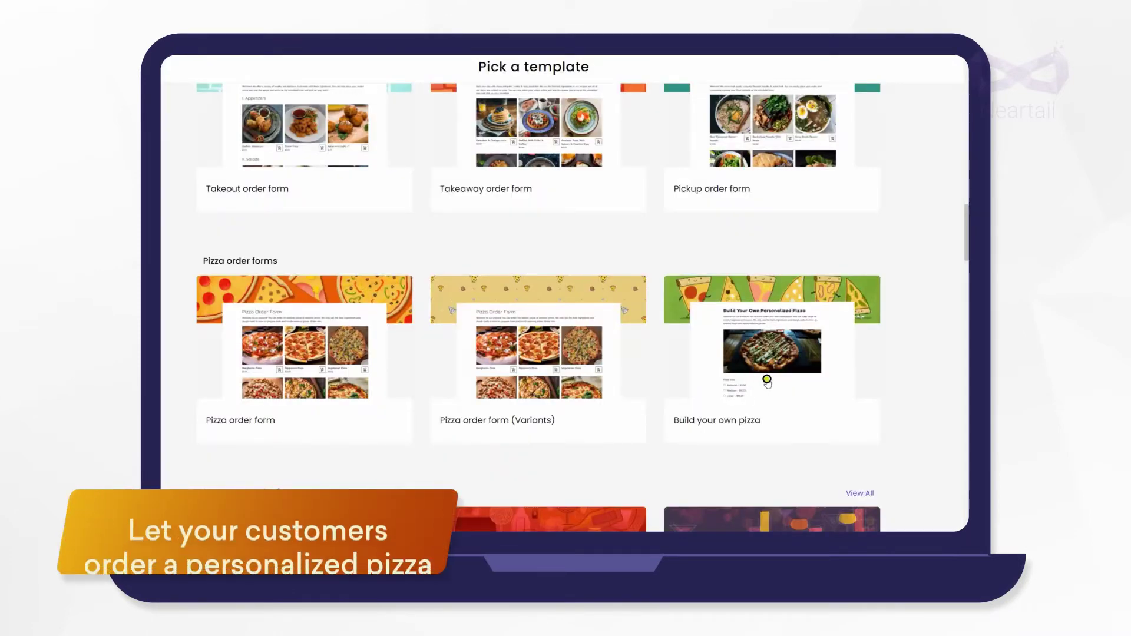
Open the Build your own pizza template preview and scroll through its questions
click(758, 390)
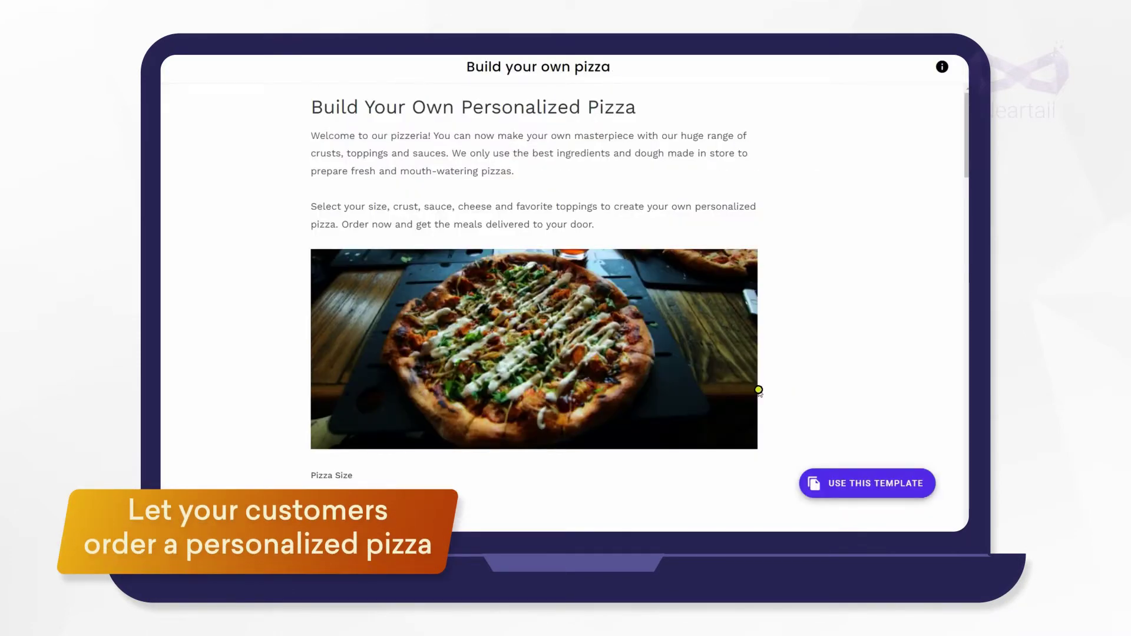
scroll(759, 389, down, 13)
scroll(758, 390, down, 2)
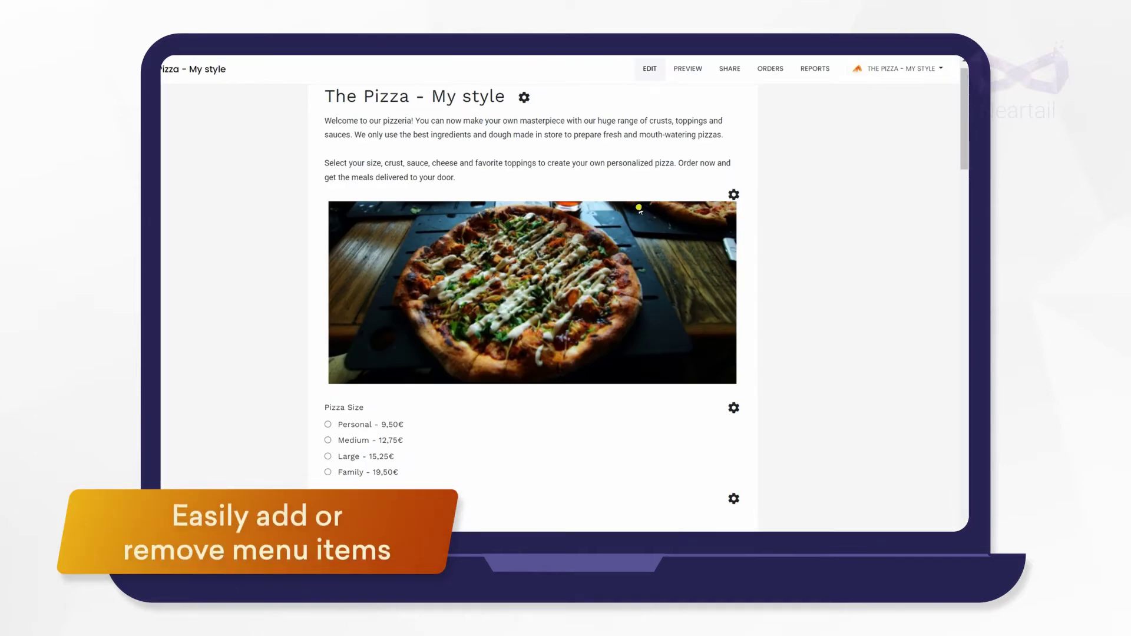
scroll(639, 208, down, 4)
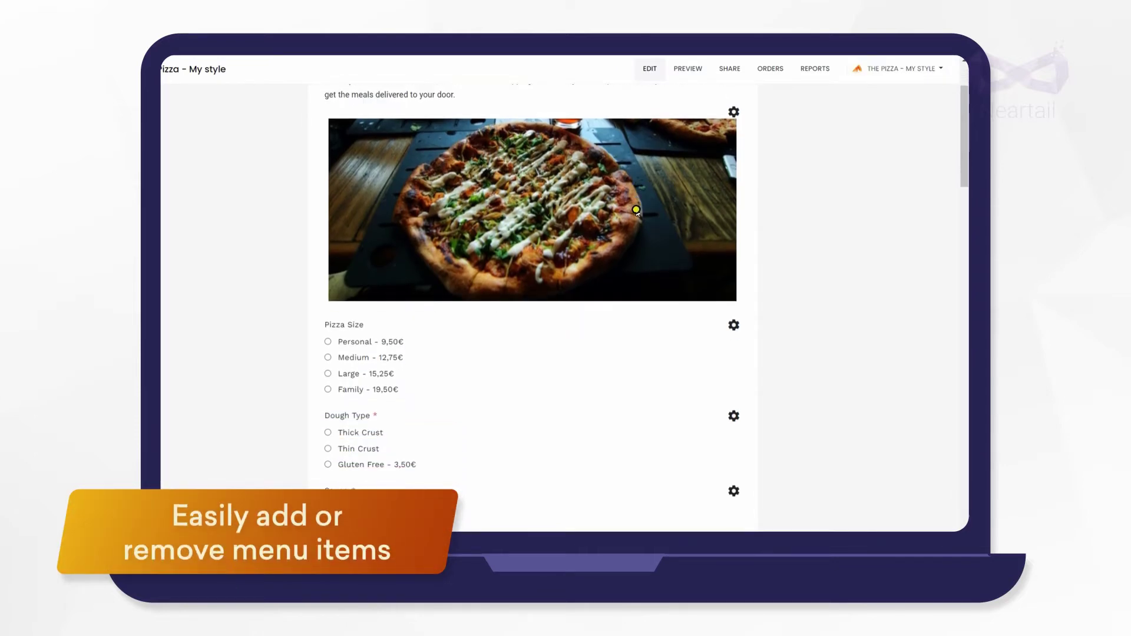
scroll(634, 211, down, 3)
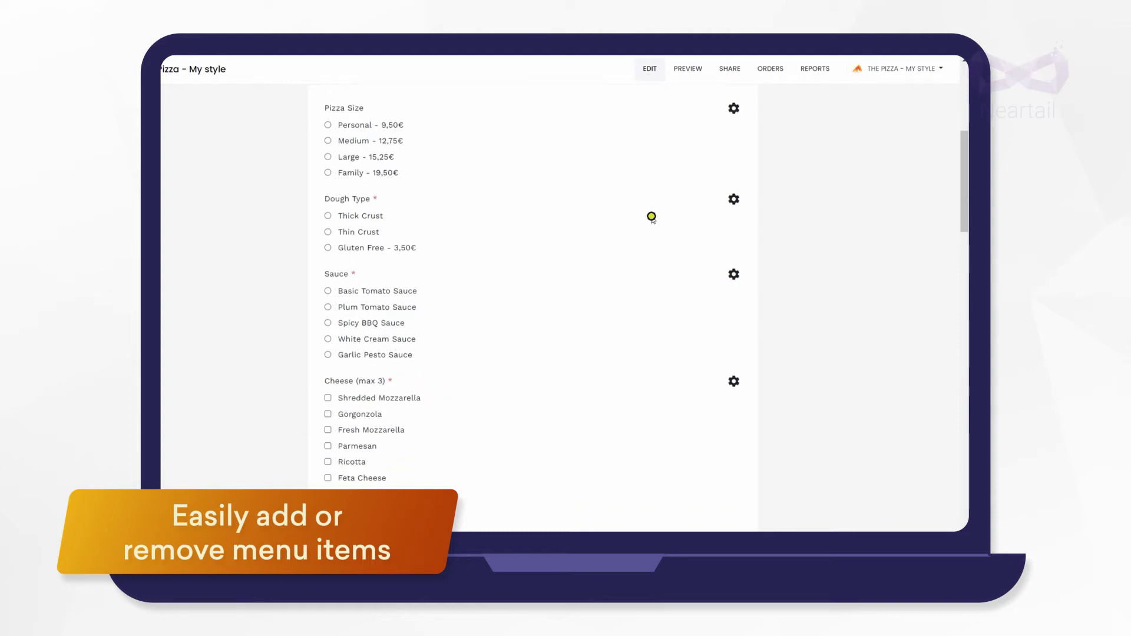
Add a 'Cheese Crust - 2€' choice to the Dough Type question
click(734, 198)
click(741, 322)
text(Cheese Crust - 2€)
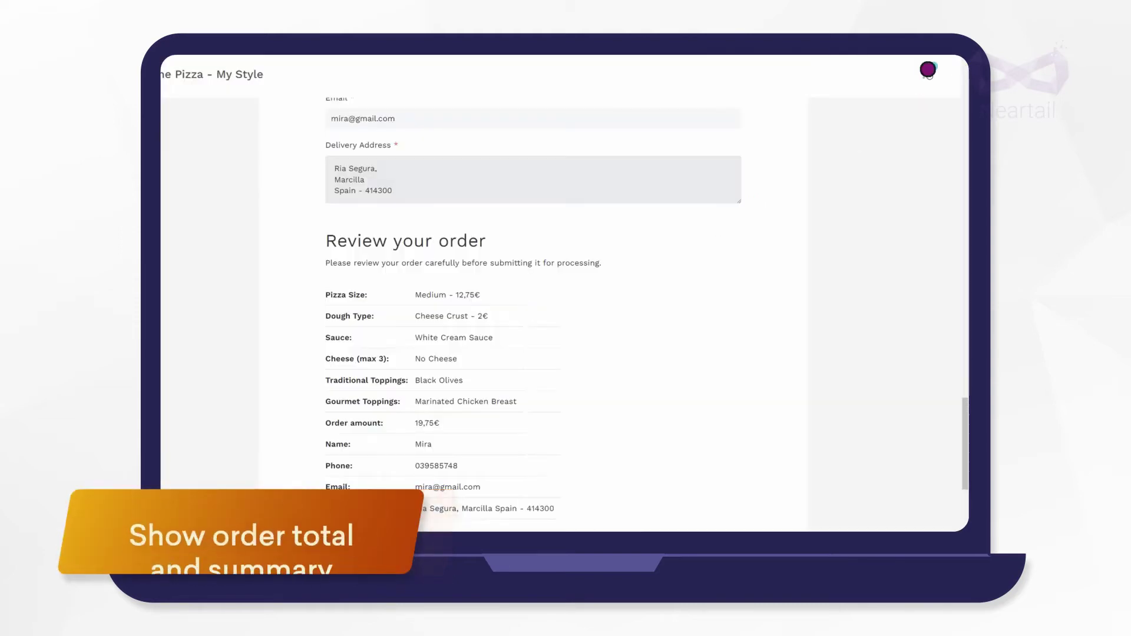
Check the cart's items and 19,75€ total, then return to the order review page
click(929, 70)
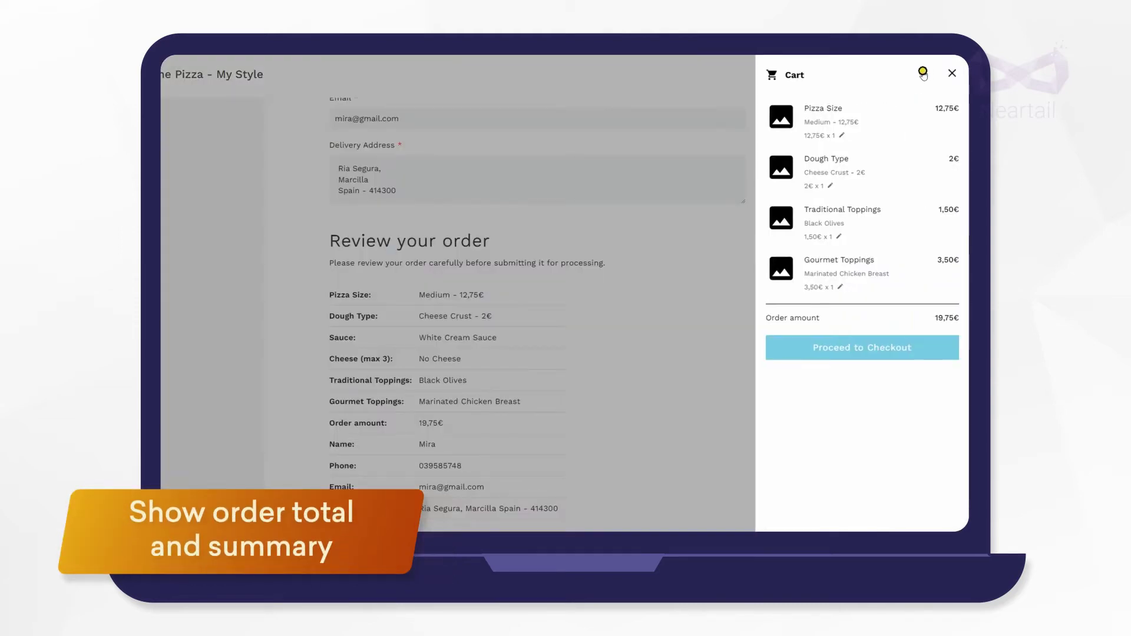
click(697, 247)
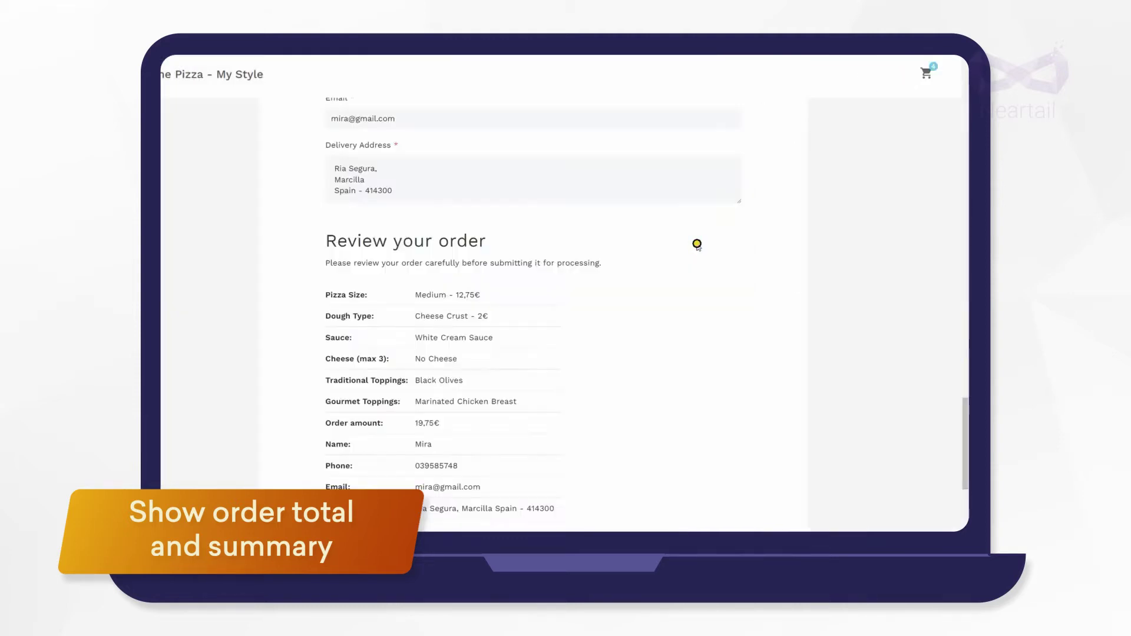
scroll(678, 262, down, 2)
scroll(670, 278, down, 1)
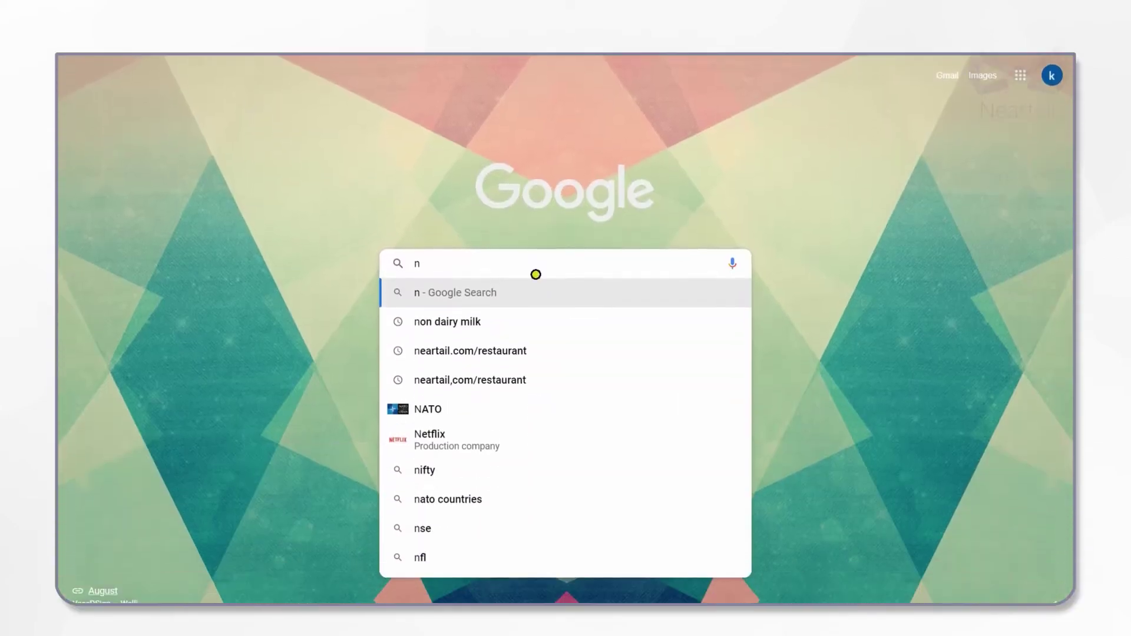
Go to neartail.com and start a new order form to reach the template gallery
text(eartail.com)
key(Return)
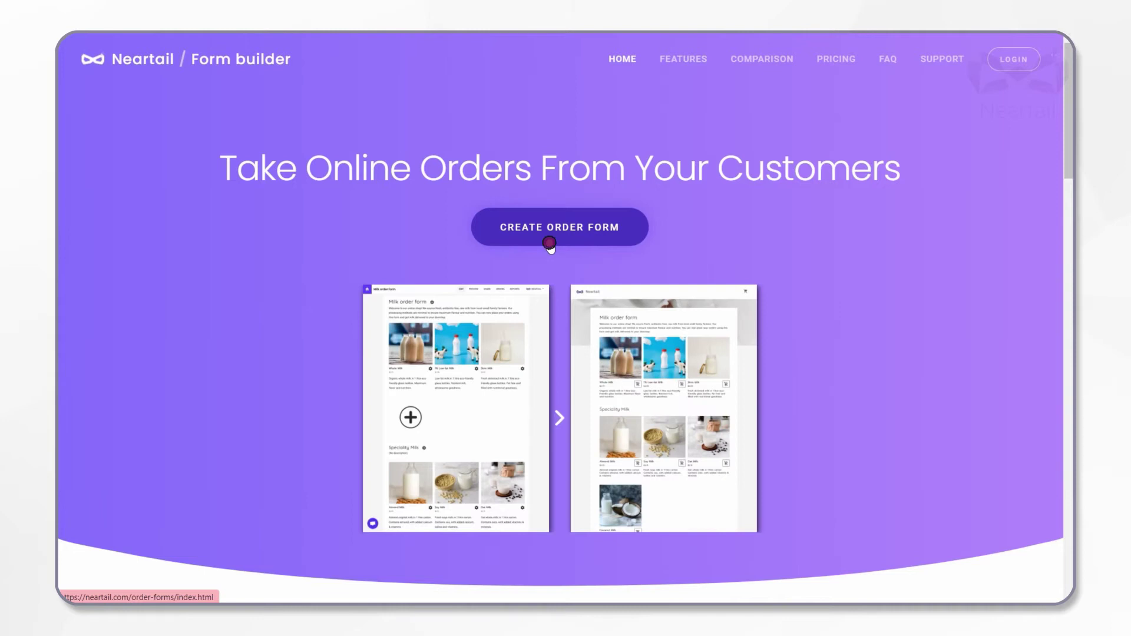
click(550, 243)
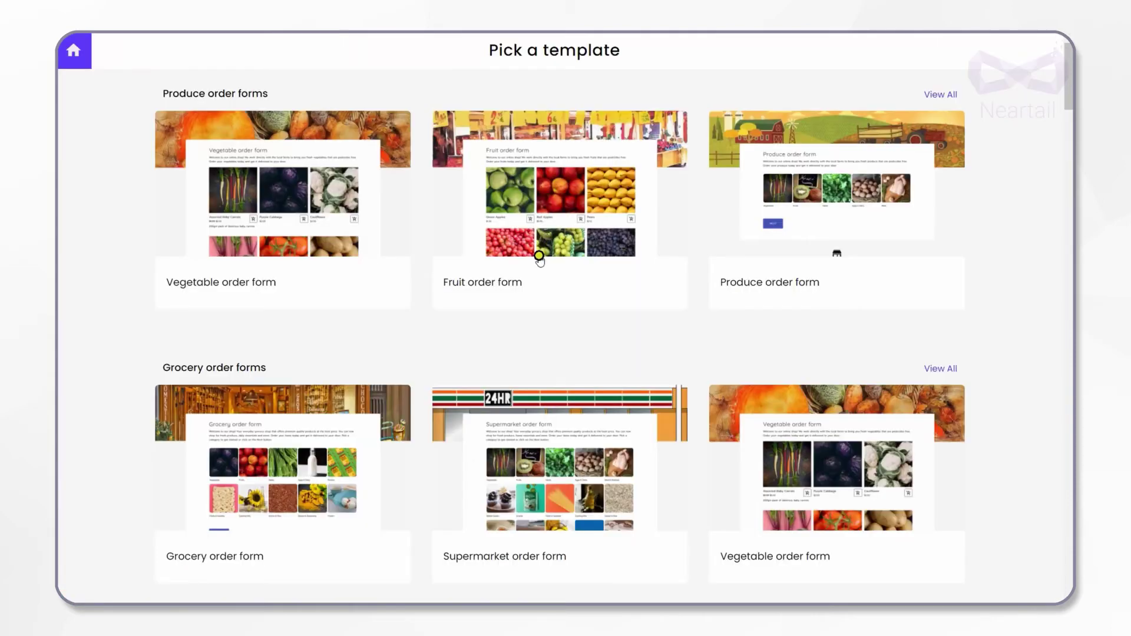
Open the Build your own pizza template from Pizza order forms and view its Features list
scroll(535, 262, down, 13)
scroll(529, 272, down, 11)
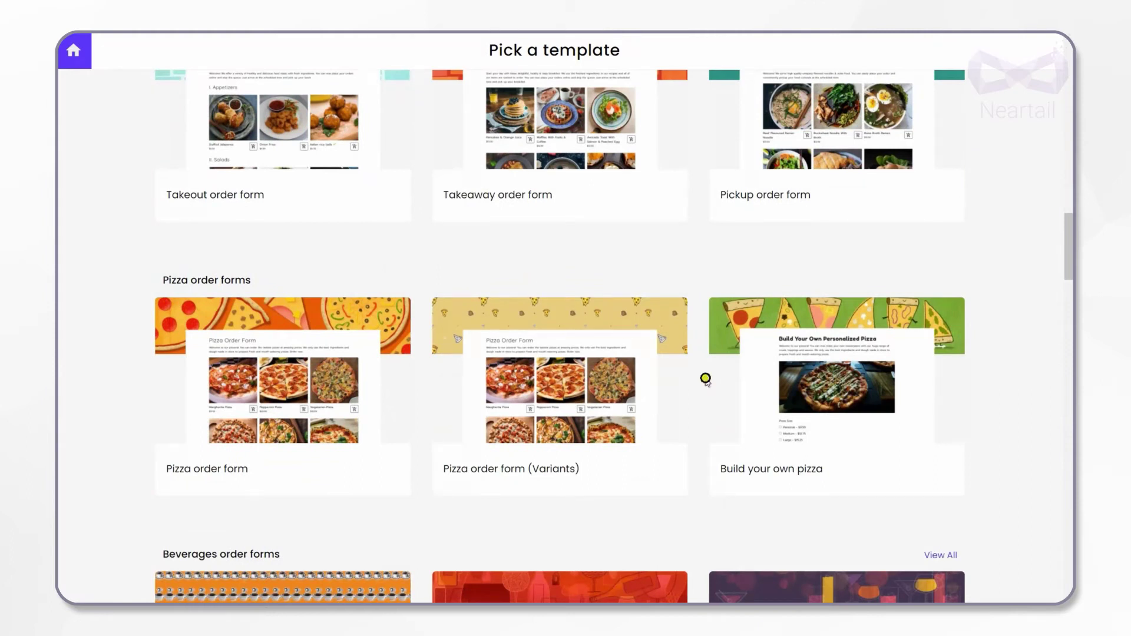
click(831, 422)
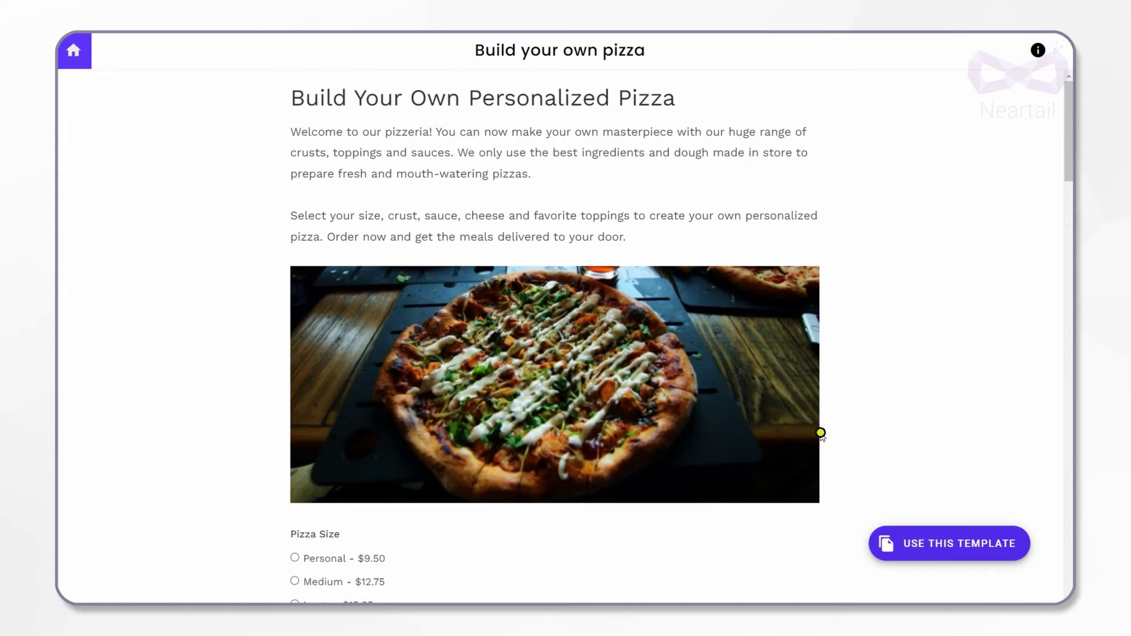
scroll(820, 433, down, 15)
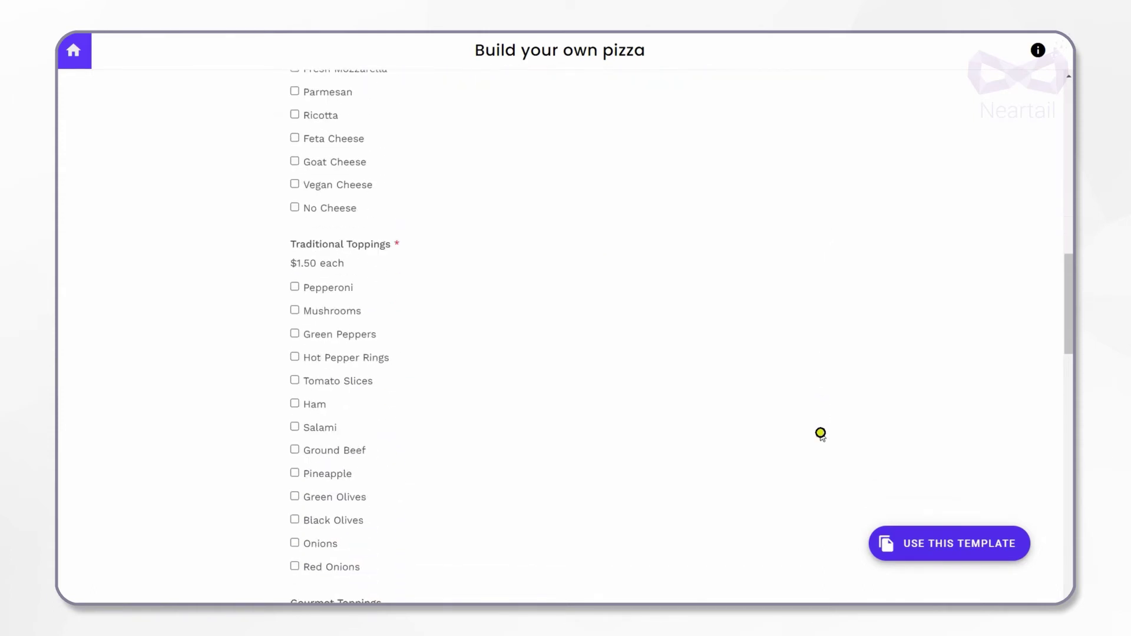
scroll(820, 434, down, 1)
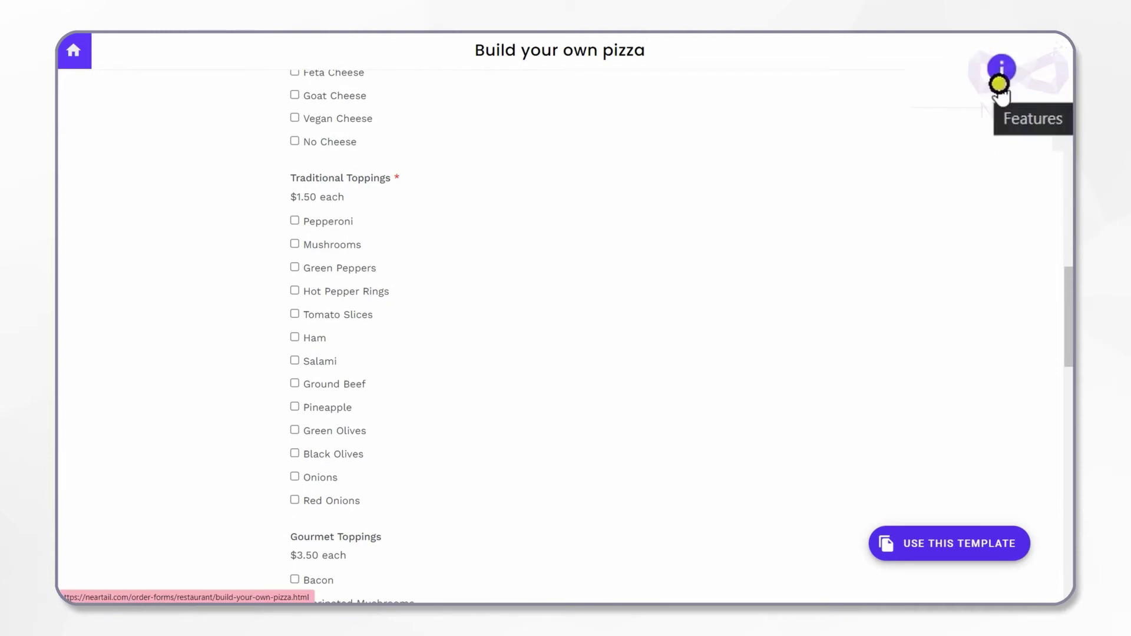
click(1000, 83)
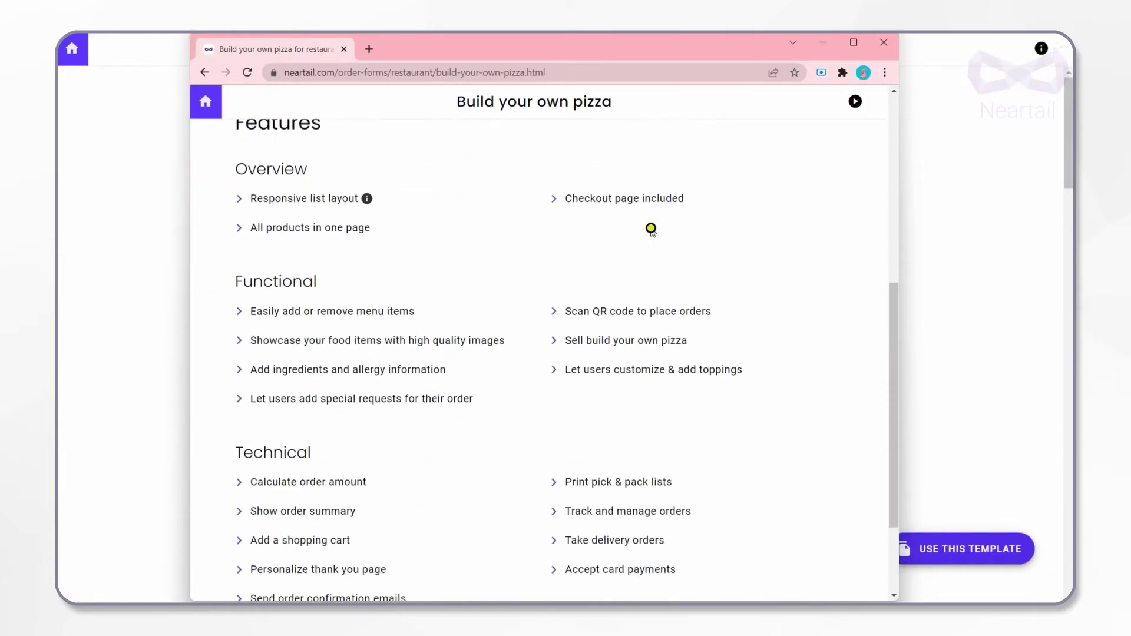
scroll(650, 228, down, 2)
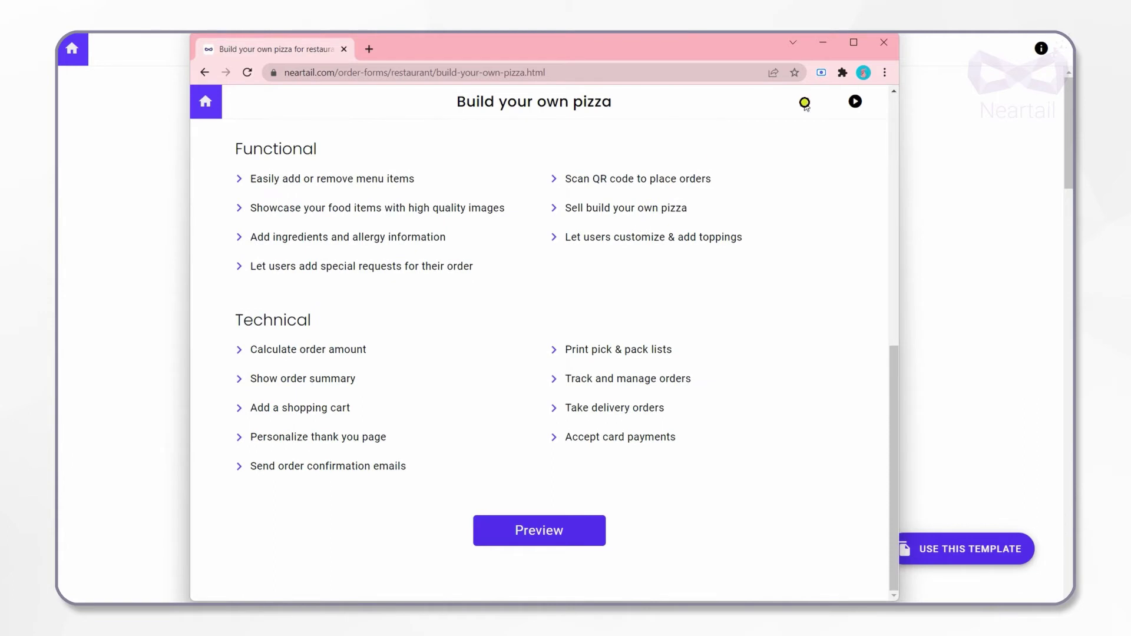
Create a form from the template titled 'The Pizza - My style' with EUR - € currency
click(884, 43)
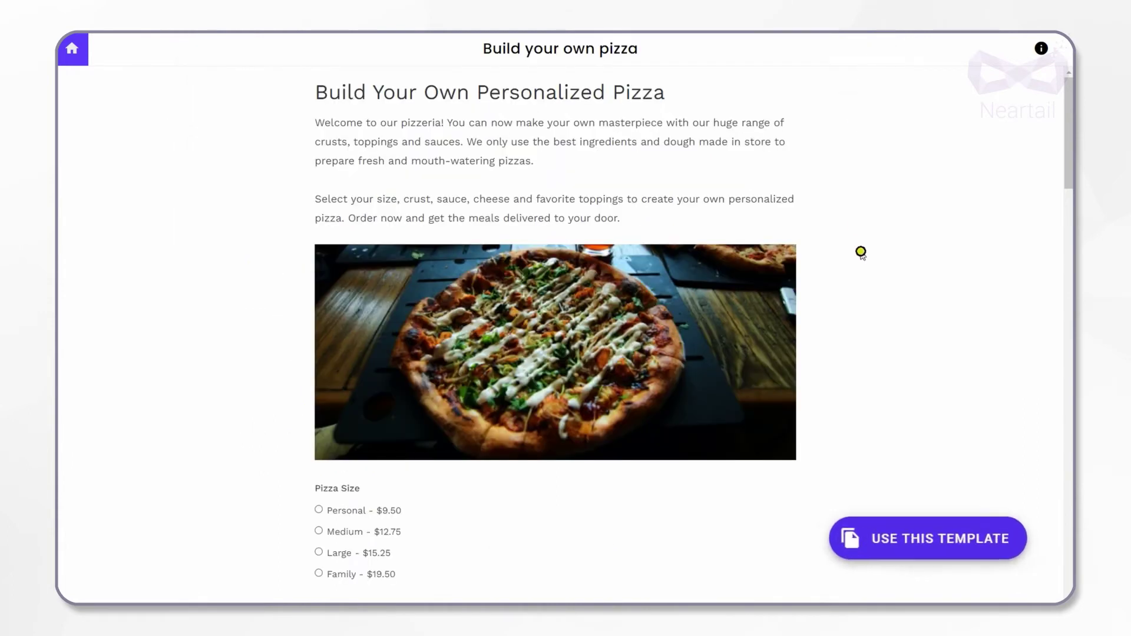
click(922, 539)
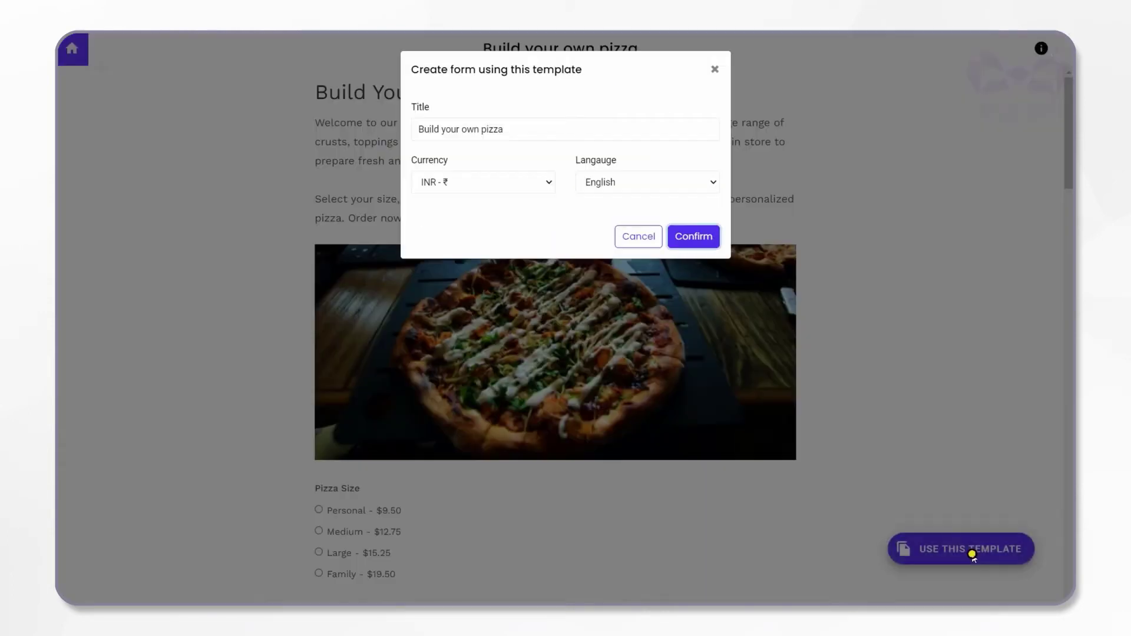
drag(556, 122, 415, 113)
key(BackSpace)
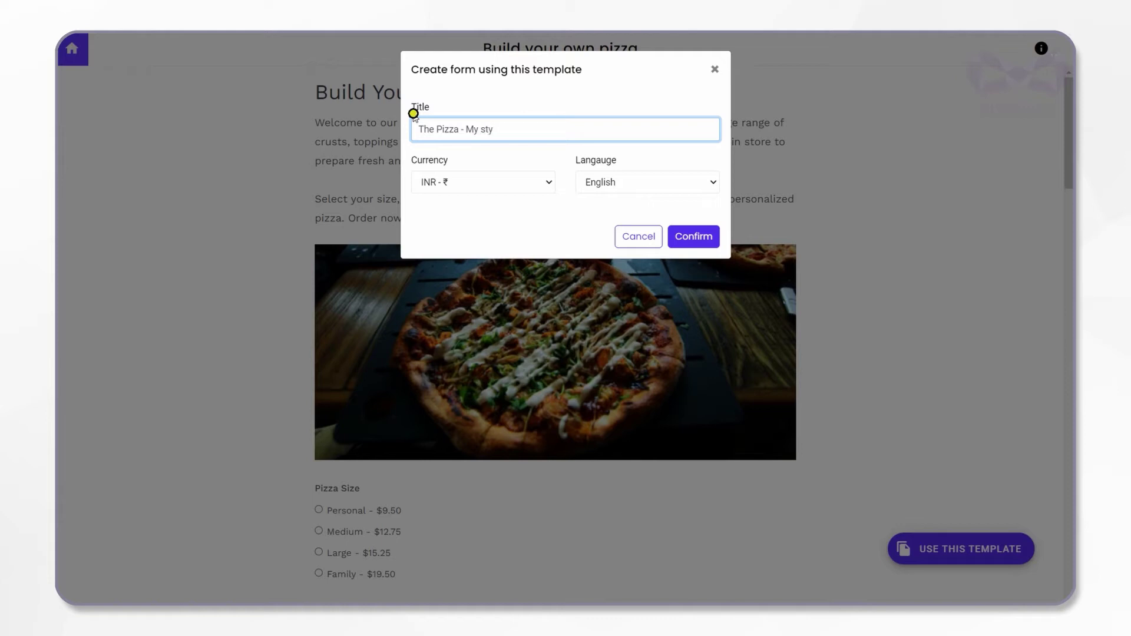
click(437, 183)
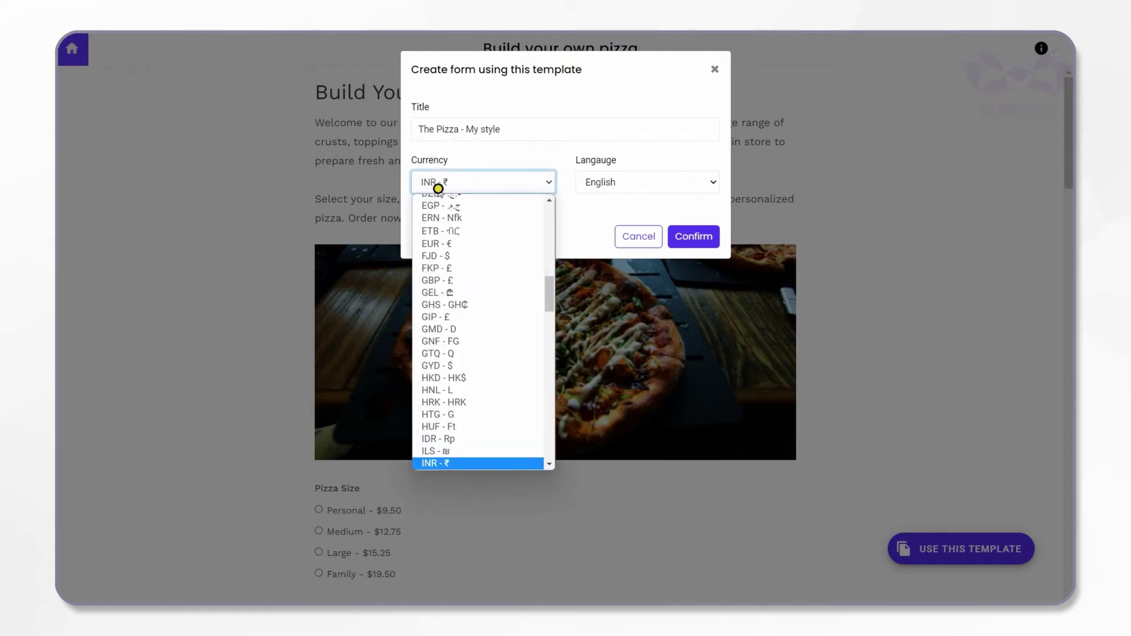
scroll(439, 205, up, 1)
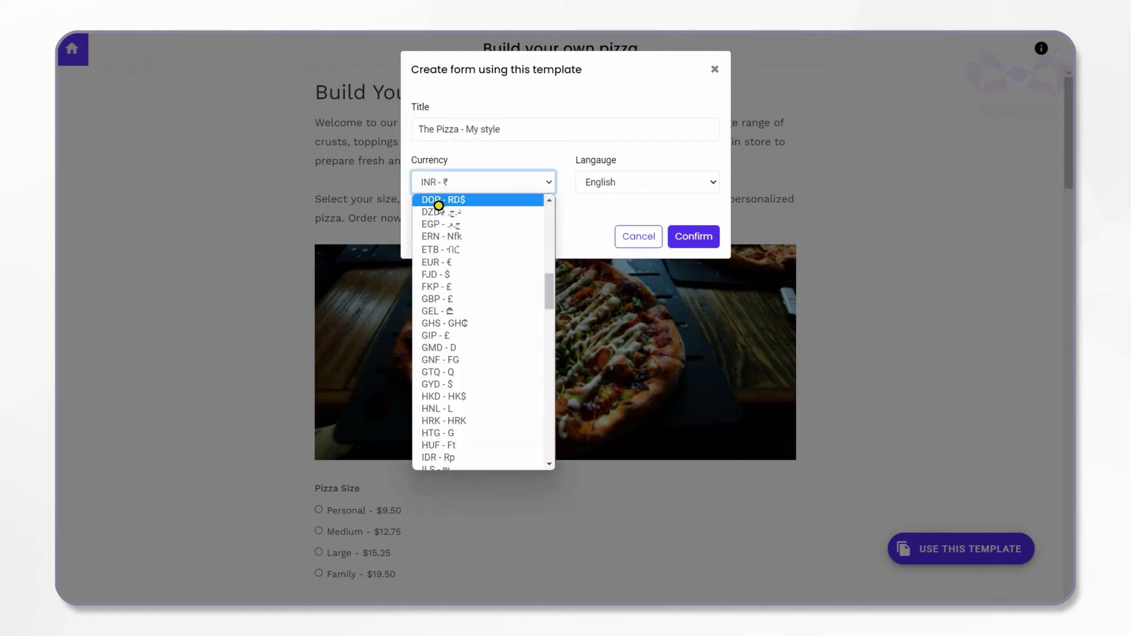
click(449, 265)
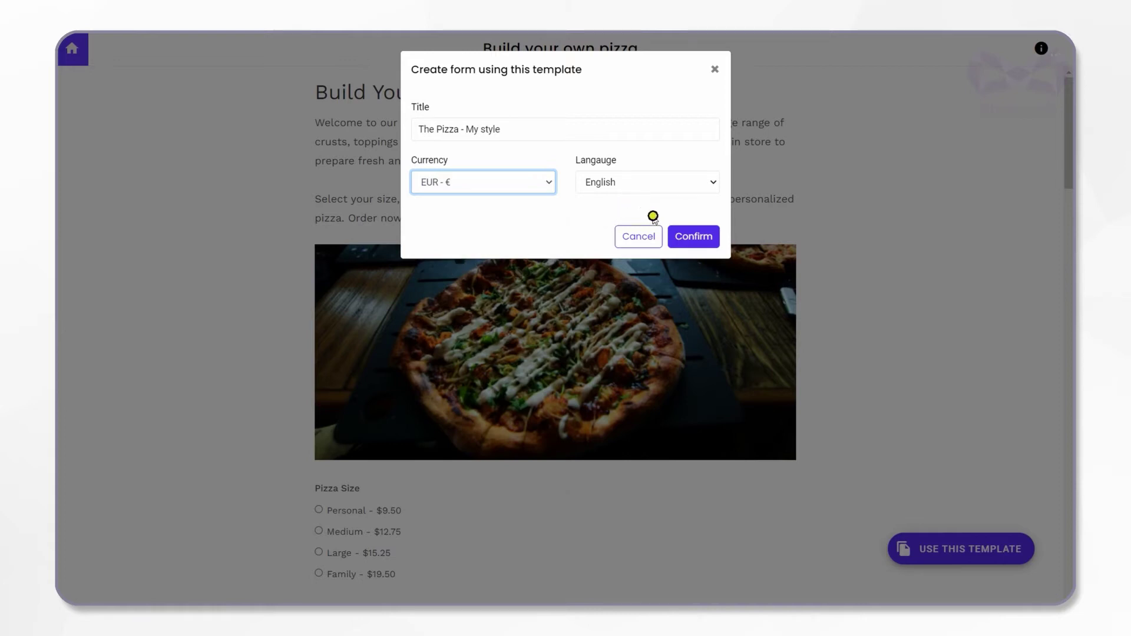
click(688, 244)
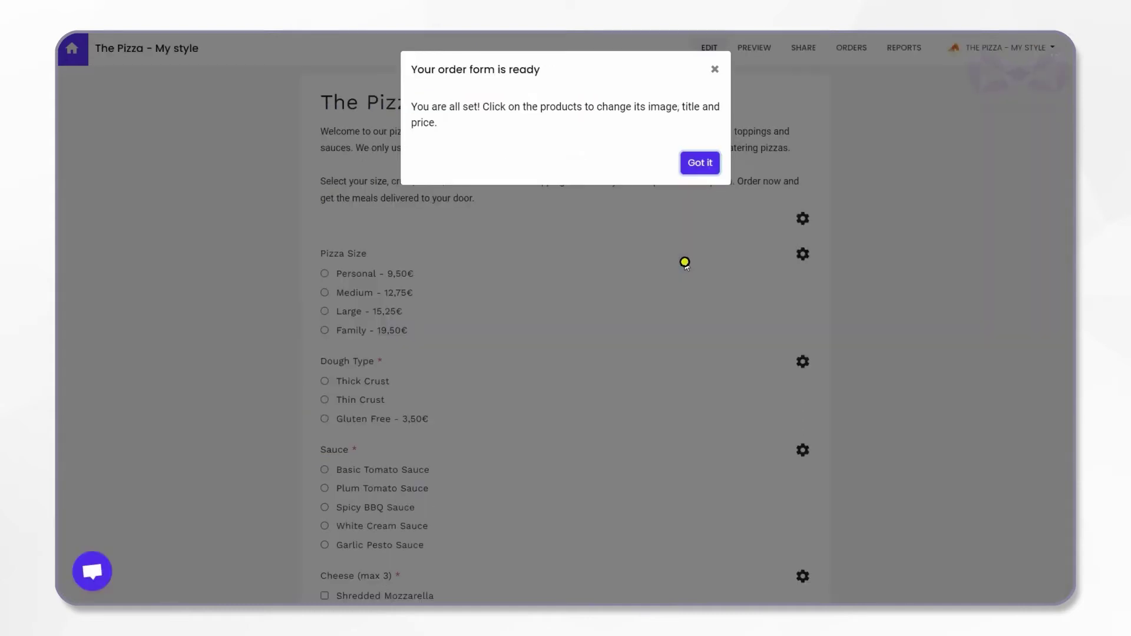
Dismiss the 'Your order form is ready' notice and scroll the new euro-priced form
click(707, 164)
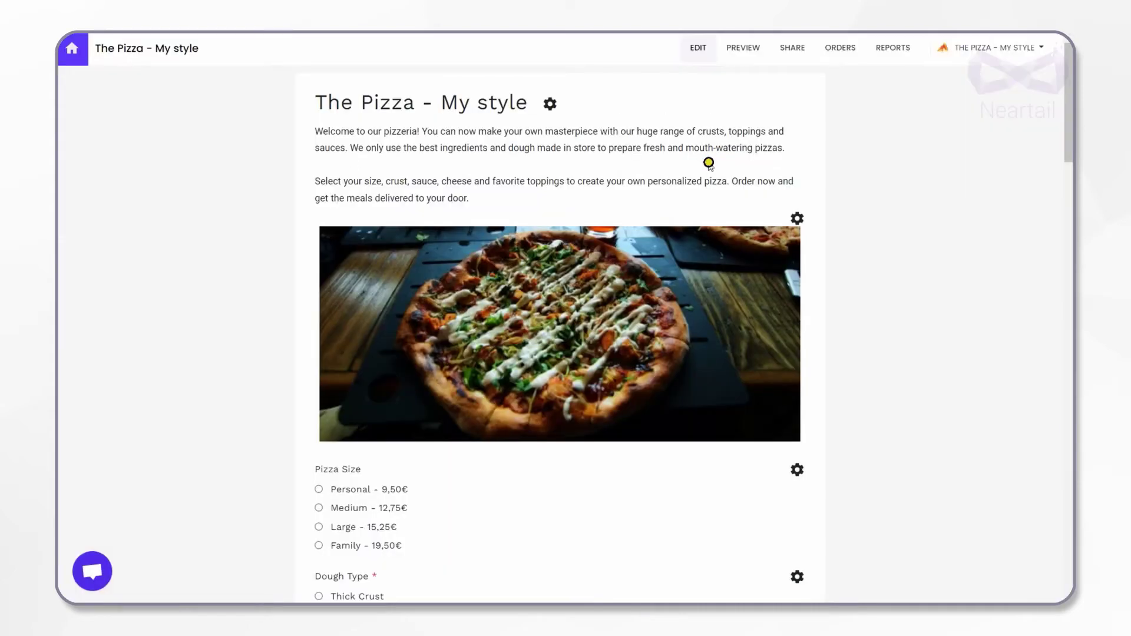
scroll(698, 197, down, 1)
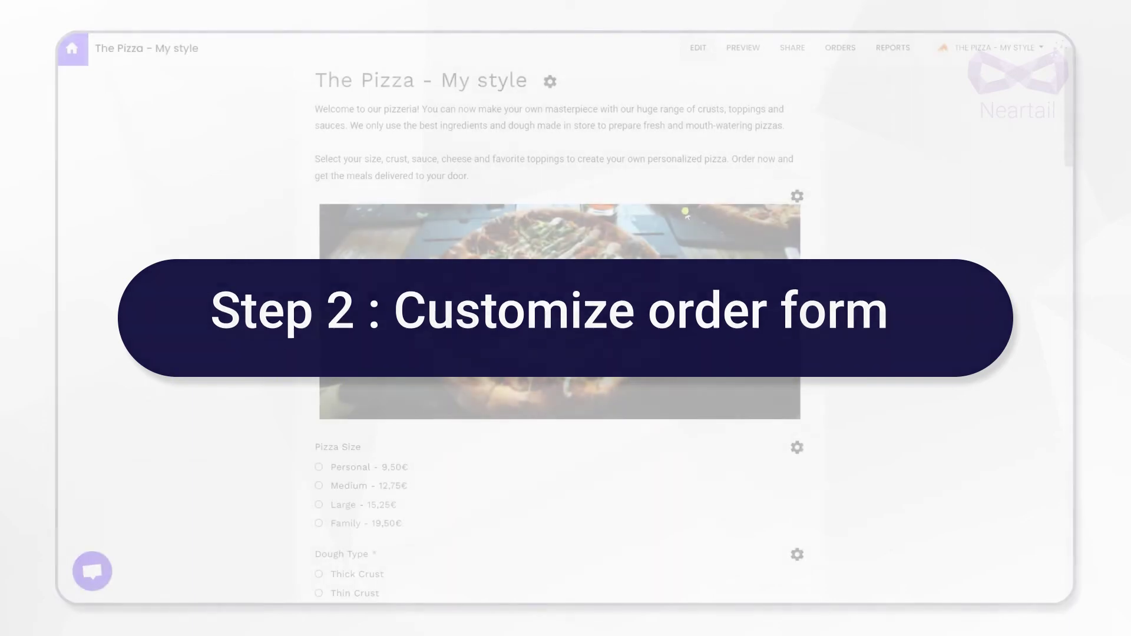
Scroll to Dough Type and open its settings showing Thick Crust, Thin Crust and Gluten Free choices
scroll(684, 213, down, 3)
scroll(681, 216, down, 3)
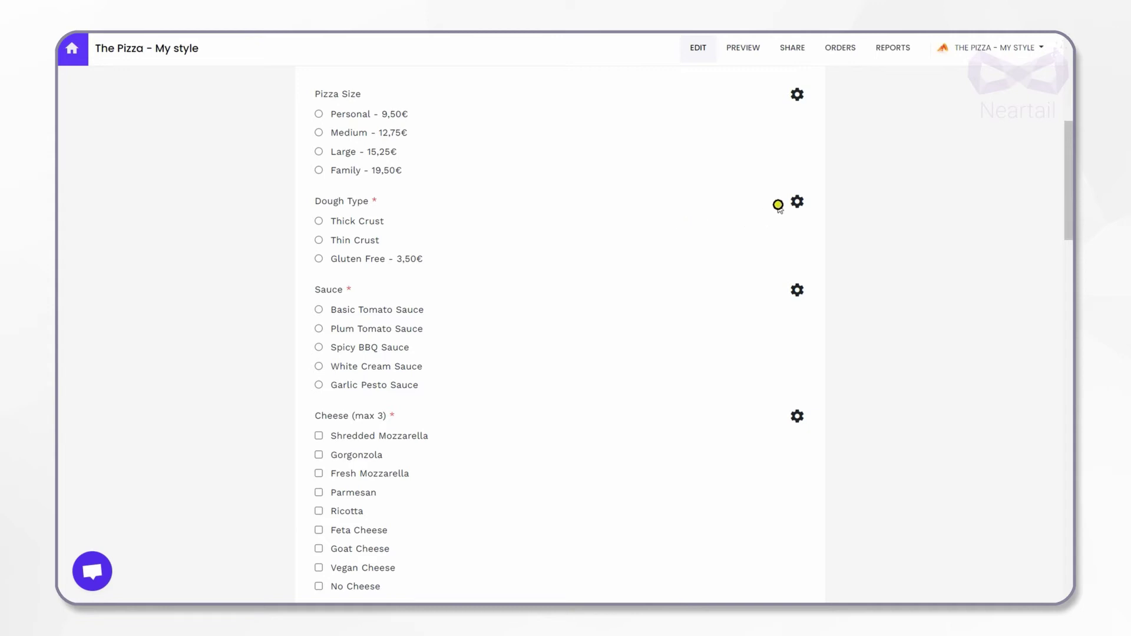
click(797, 202)
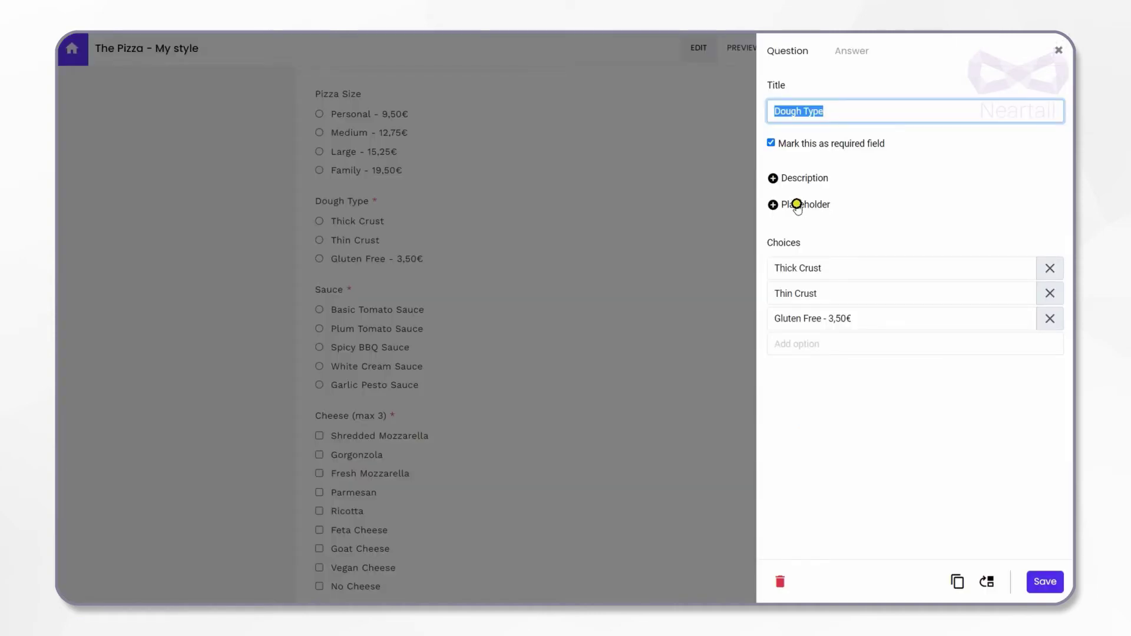
Add 'Cheese Crust - 2€' as a Dough Type choice and save the question
click(807, 346)
text(Cheese Crust - 2€)
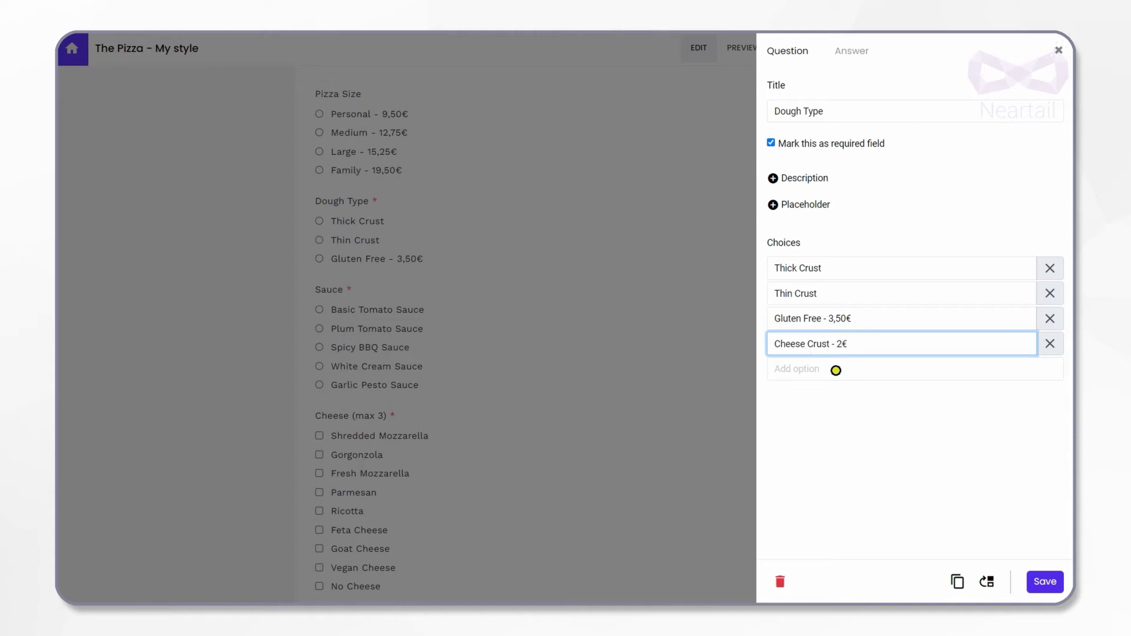
click(1045, 581)
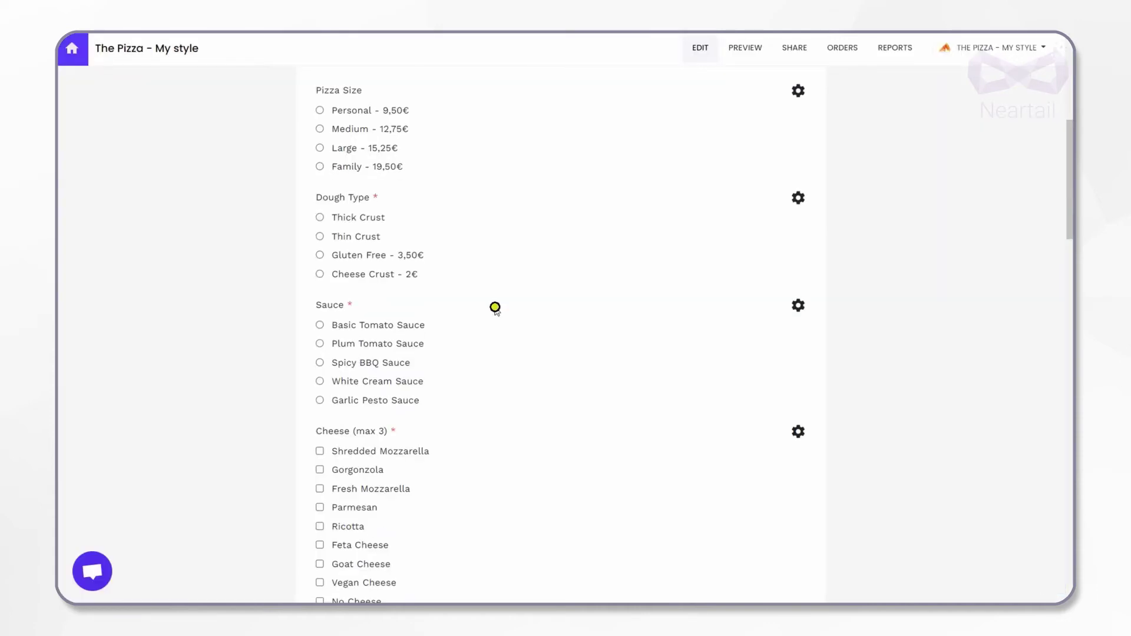
Open the Pizza dips question's settings and close them without changes
scroll(495, 307, down, 1)
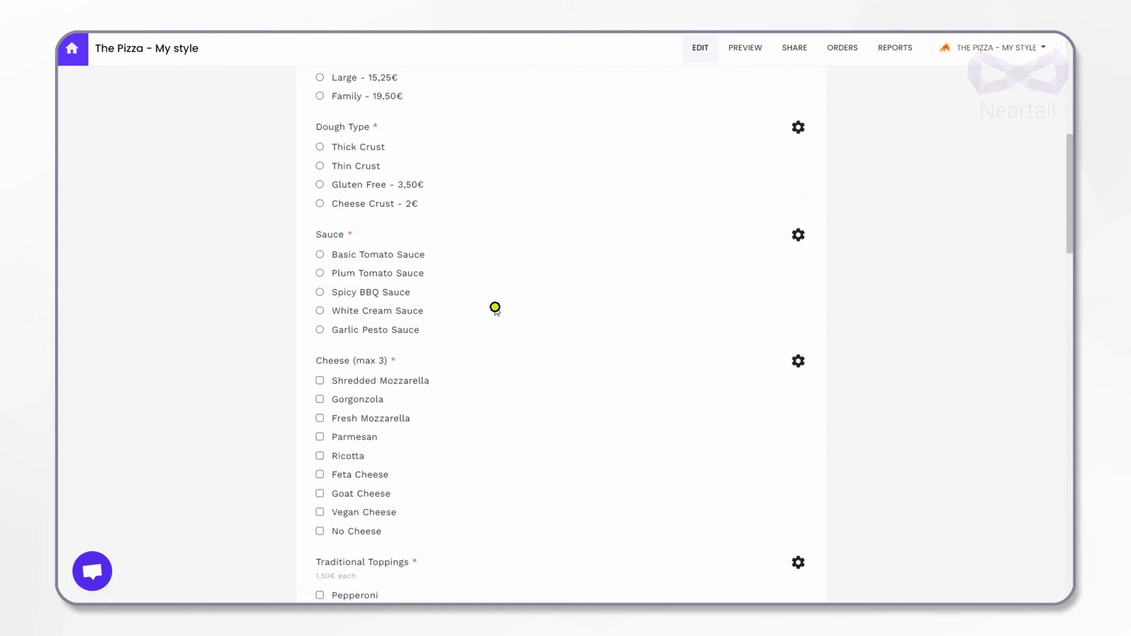
scroll(495, 307, down, 12)
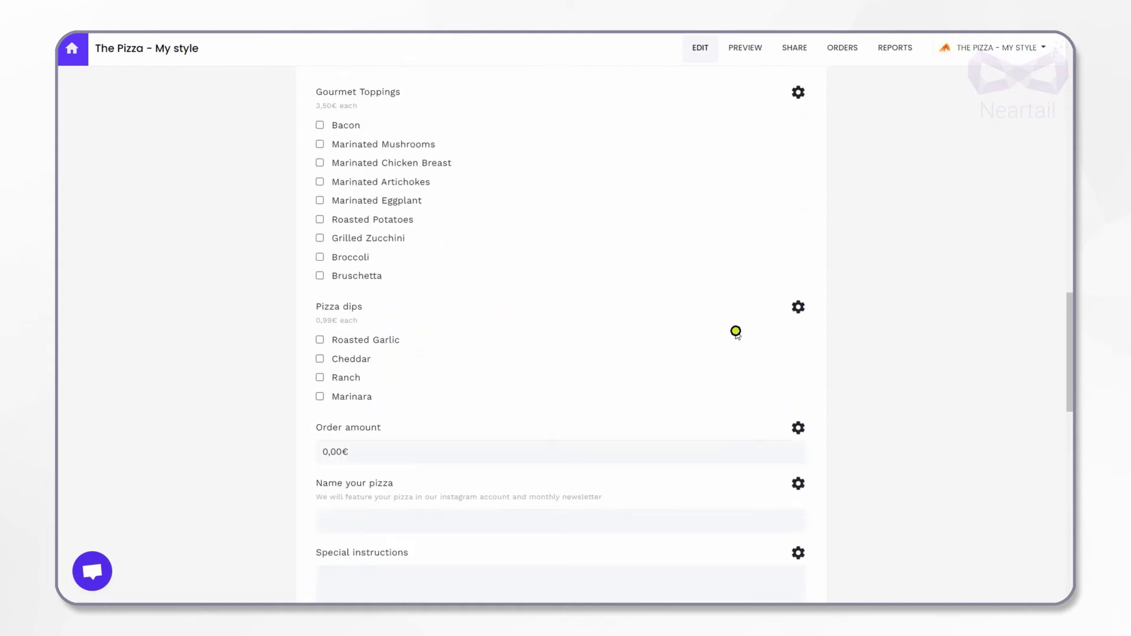
click(798, 307)
scroll(730, 533, down, 3)
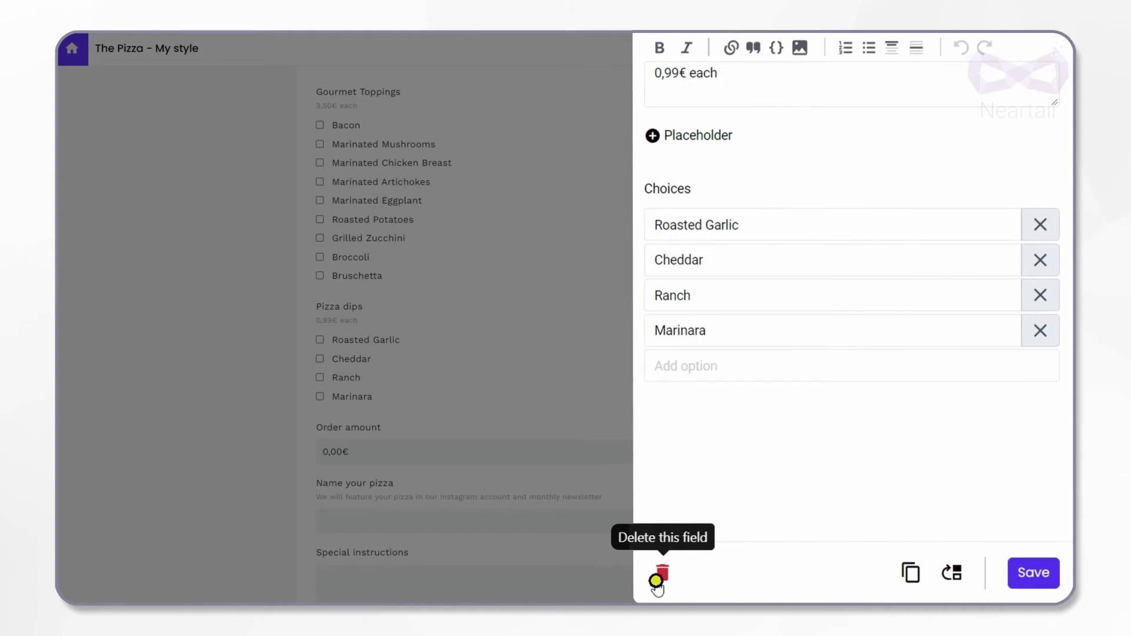
click(729, 573)
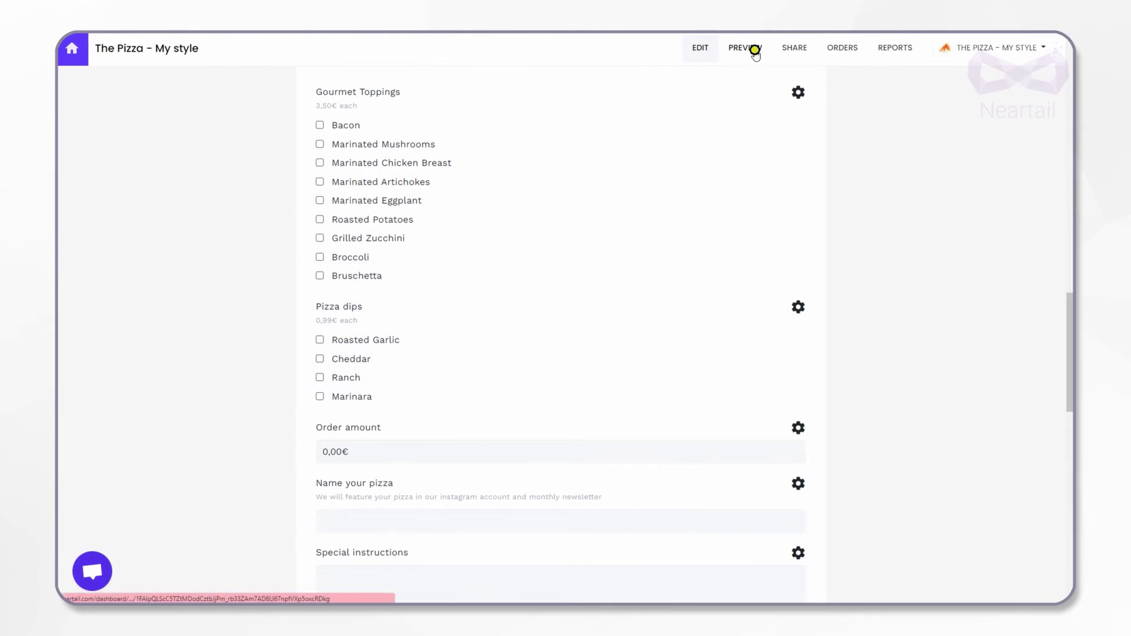
Preview the form at phone width and inspect the theme's Page settings
click(754, 50)
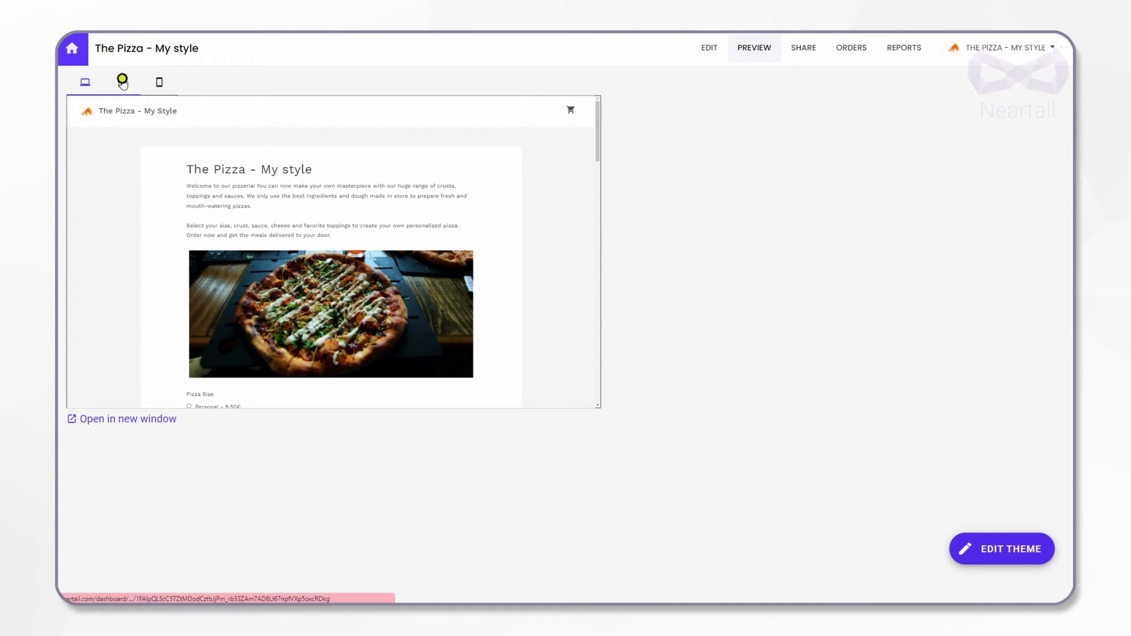
click(162, 82)
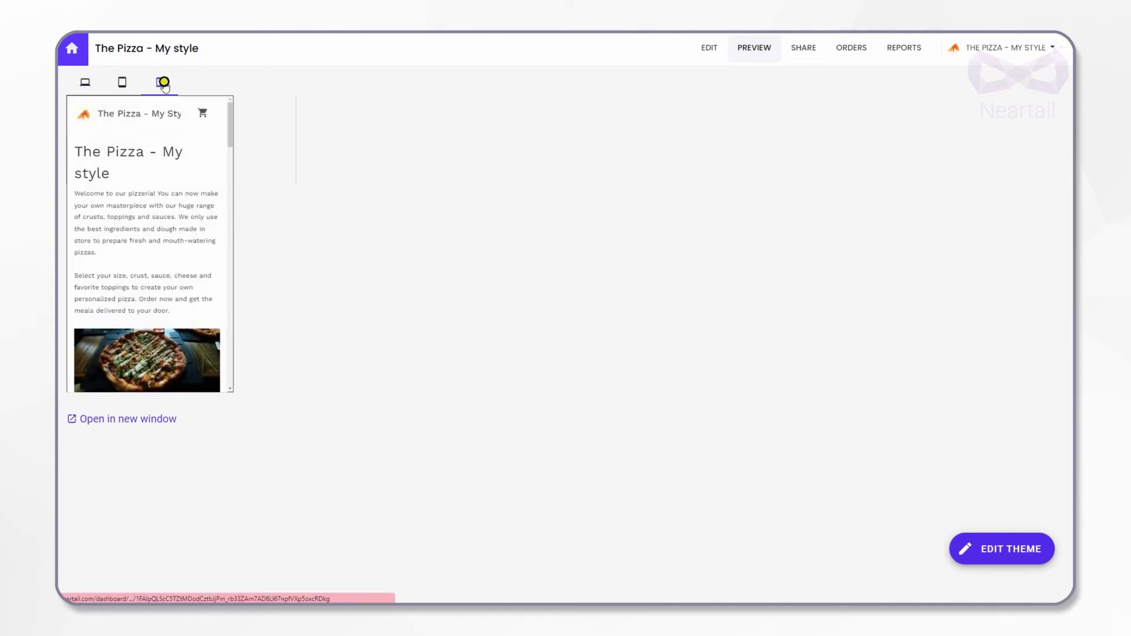
click(965, 556)
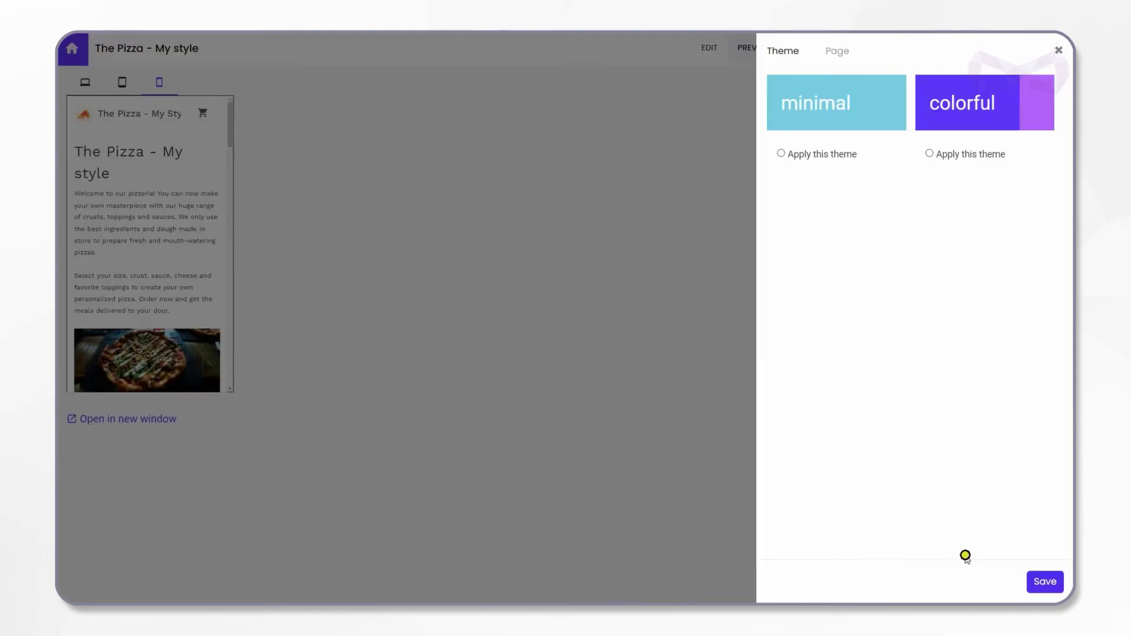
click(833, 51)
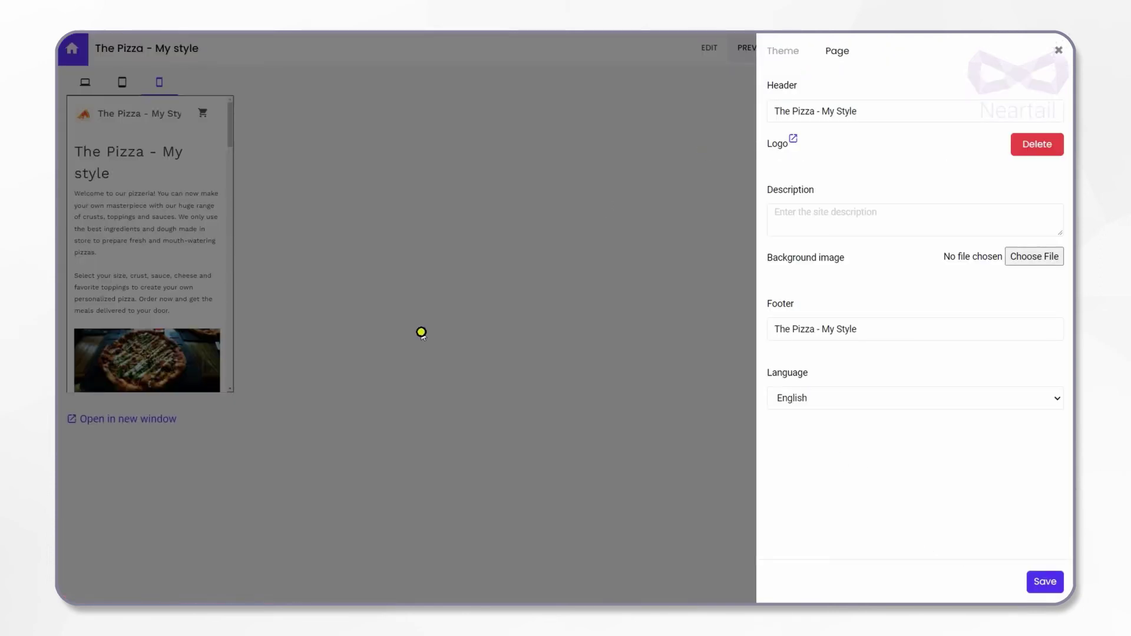
click(421, 332)
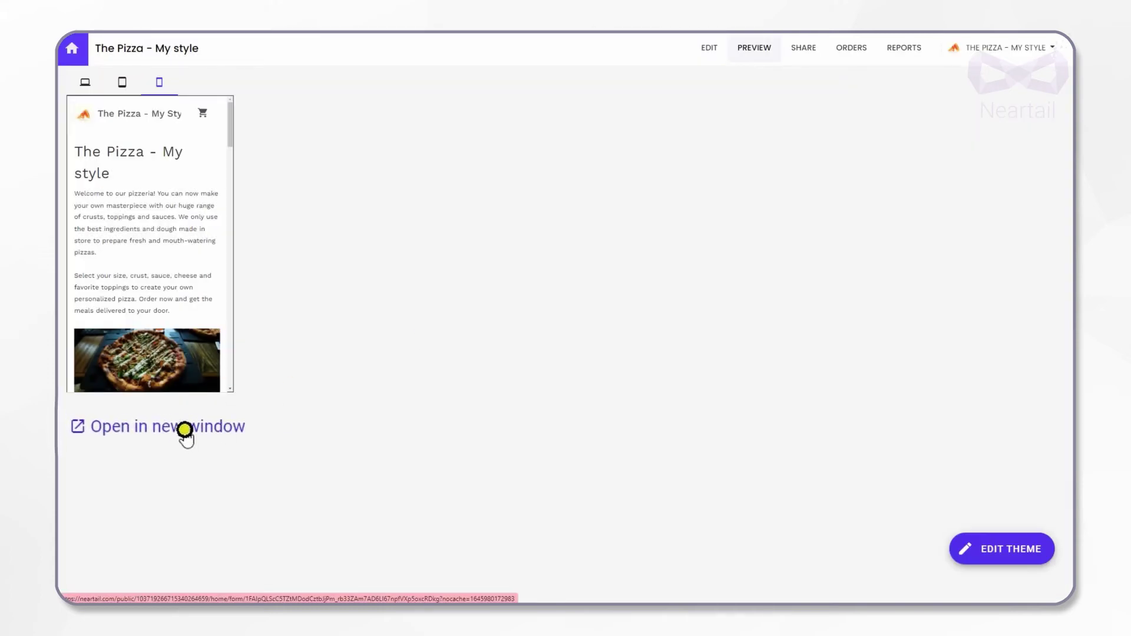
In the live form, choose a Medium pizza with Cheese Crust and White Cream Sauce
click(184, 429)
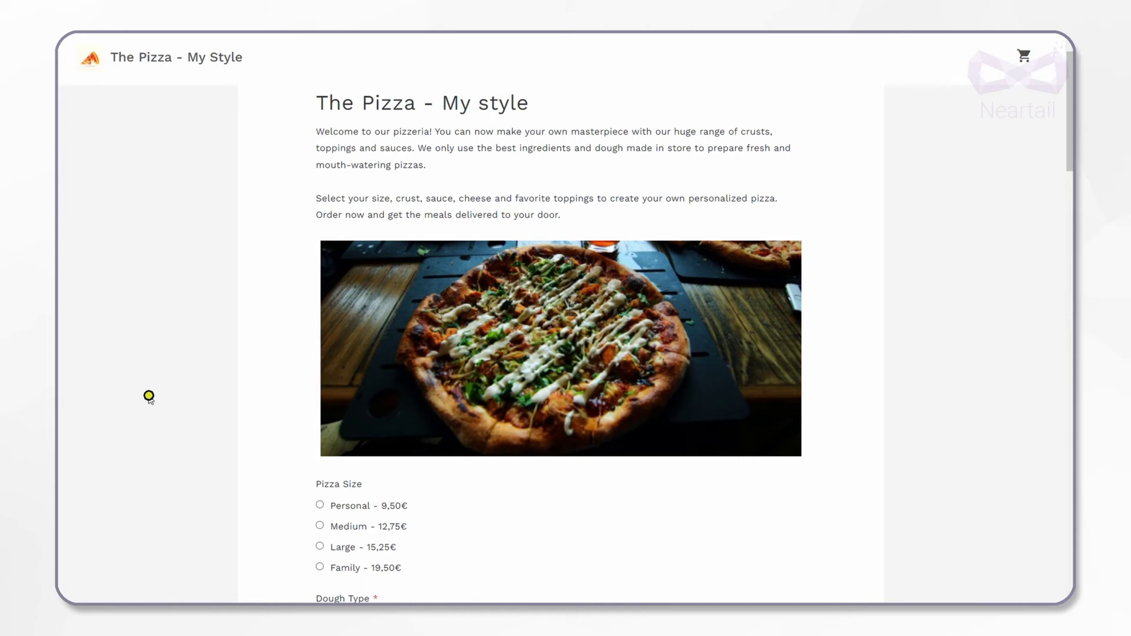
scroll(149, 396, down, 6)
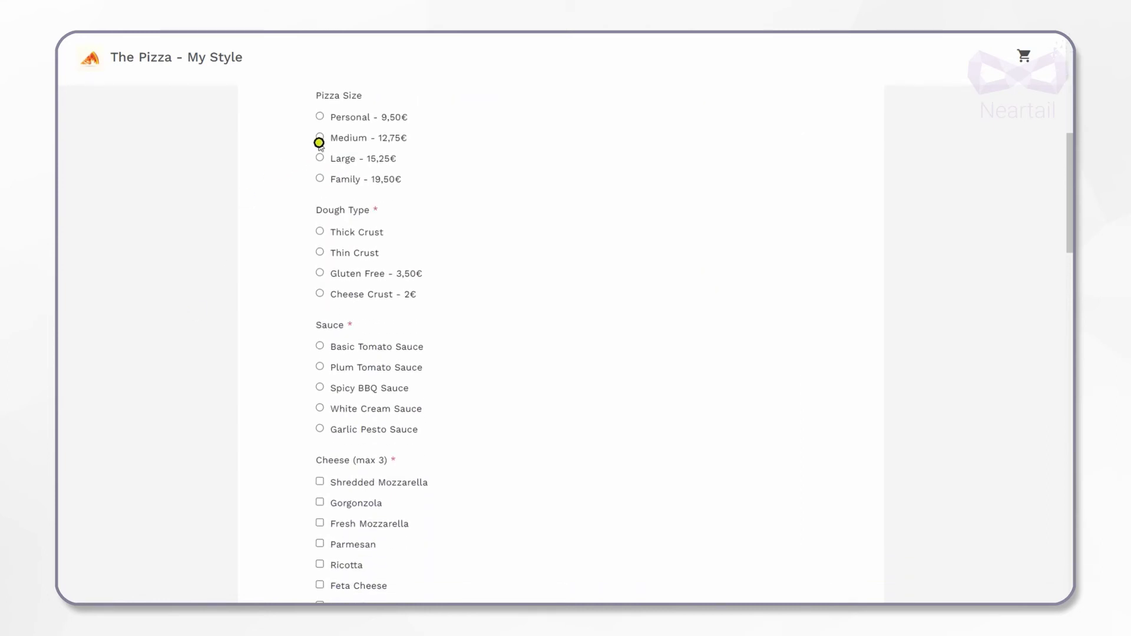
click(319, 137)
click(319, 293)
scroll(321, 295, down, 1)
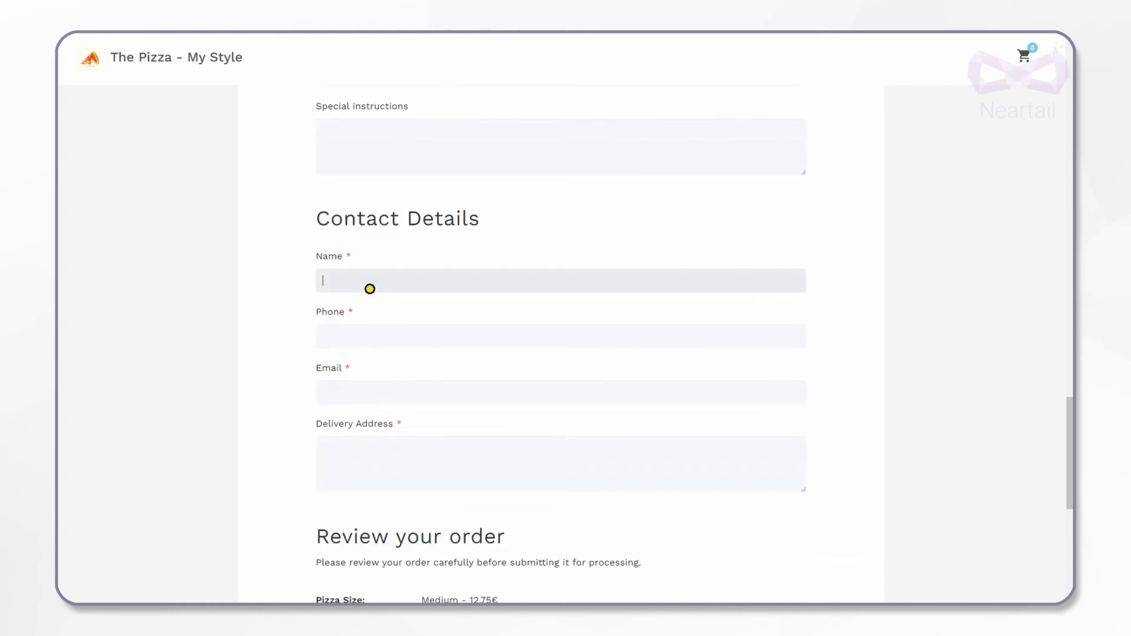
Enter the customer's name, phone number and email address
text(Mira)
click(346, 331)
click(362, 397)
Enter the three-line delivery address and check the cart totalling 19,75€
click(354, 451)
key(Return)
key(Return)
scroll(352, 448, down, 5)
click(1024, 55)
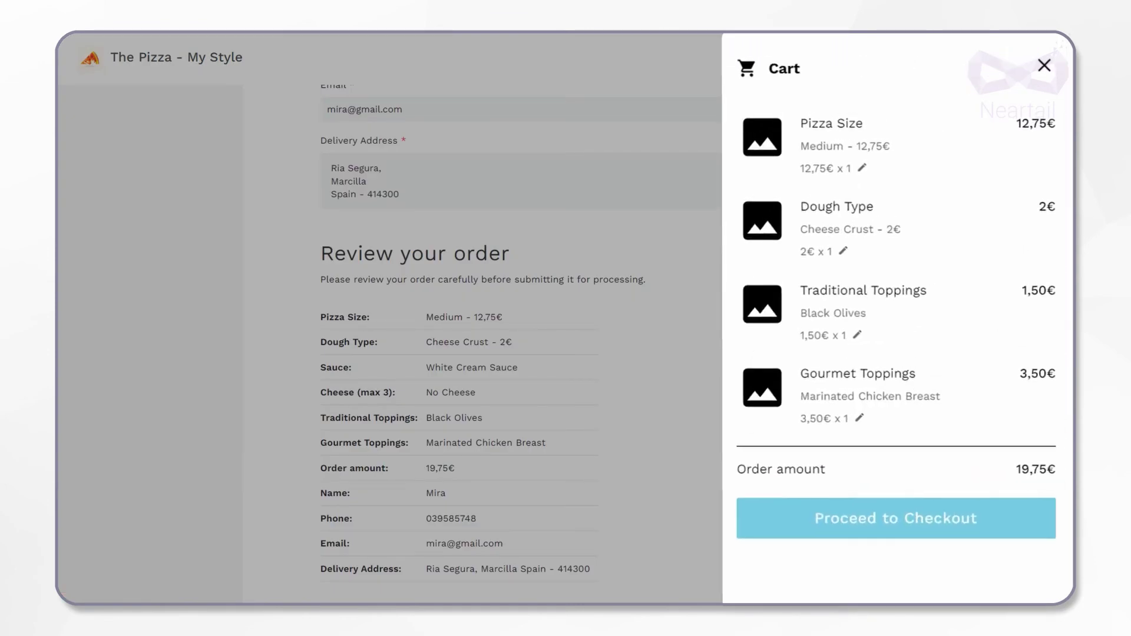
Close the cart and place the test order, bringing up the 19,75€ thank-you page
click(719, 295)
scroll(721, 296, down, 2)
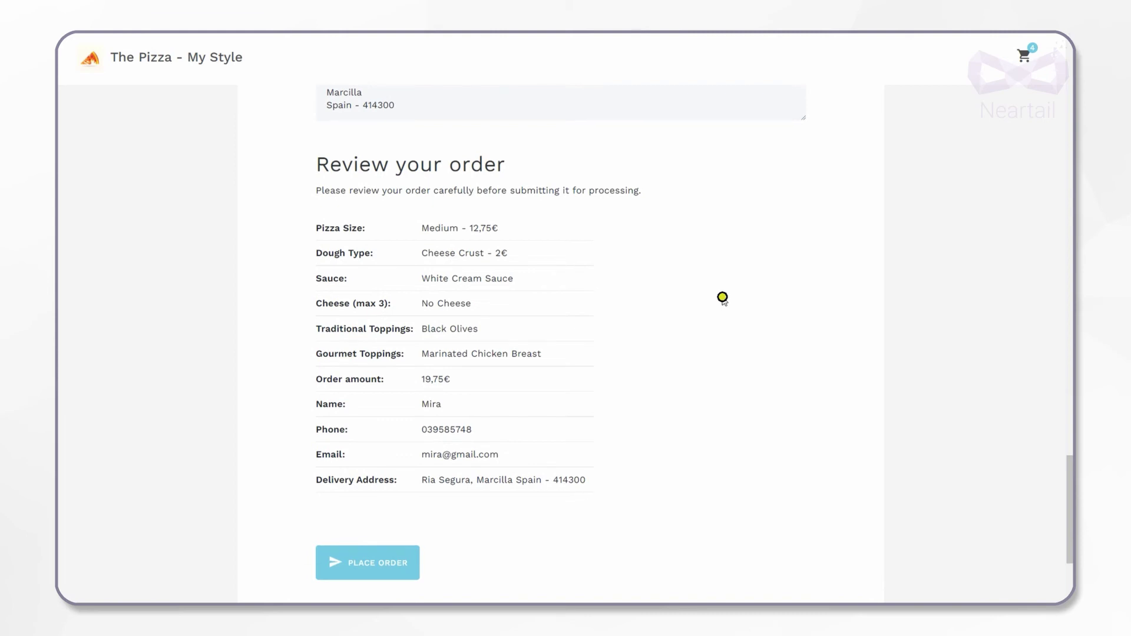
scroll(723, 297, down, 1)
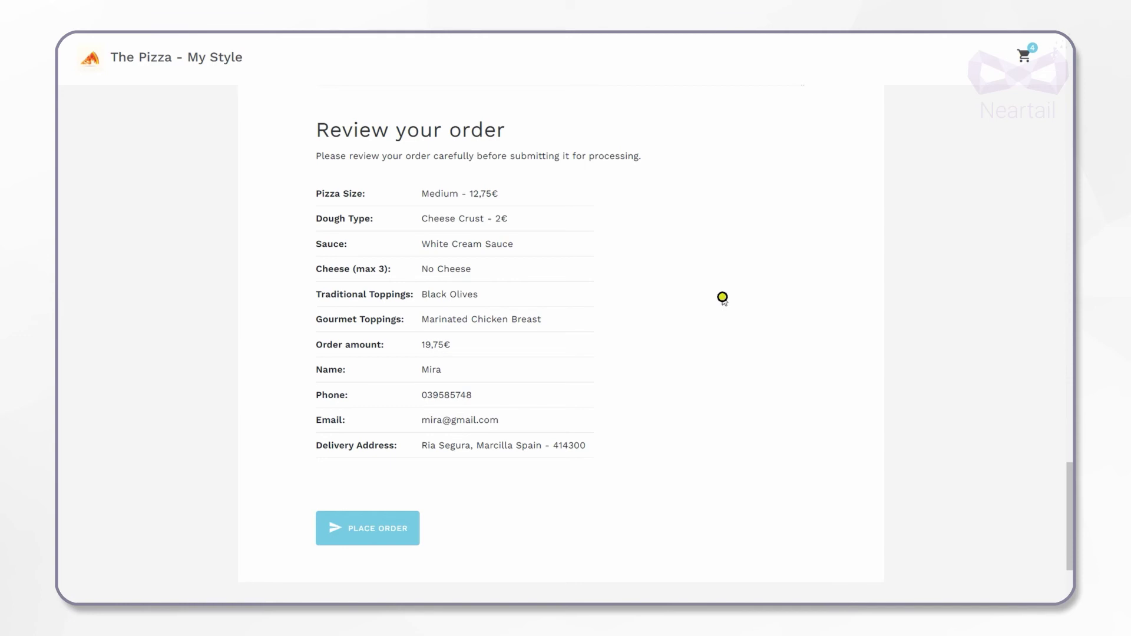
click(363, 539)
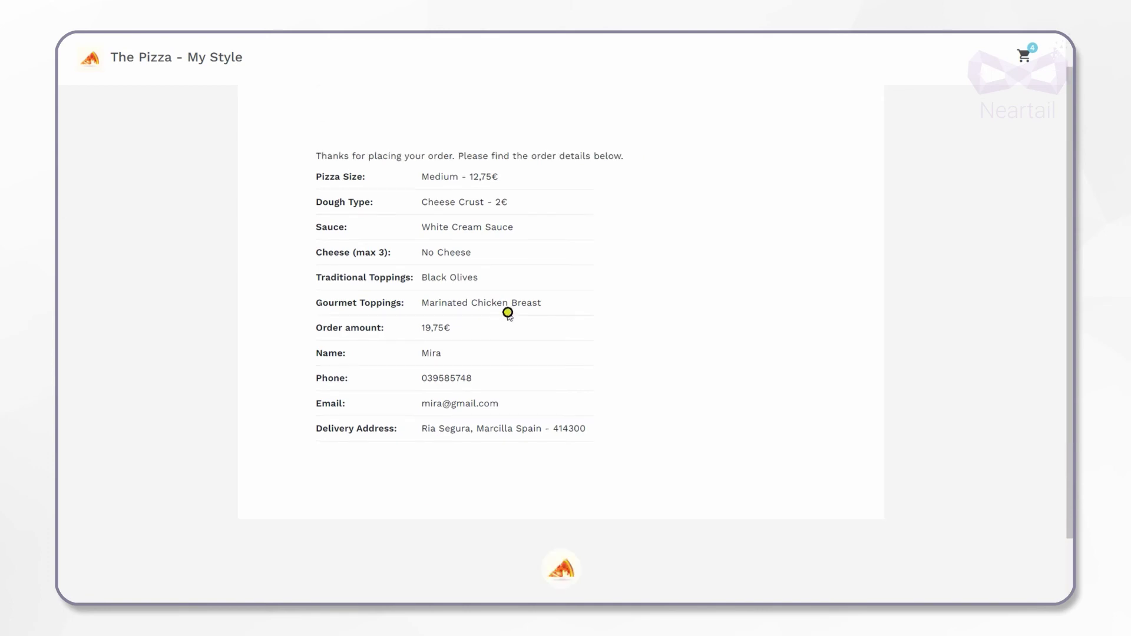
click(554, 73)
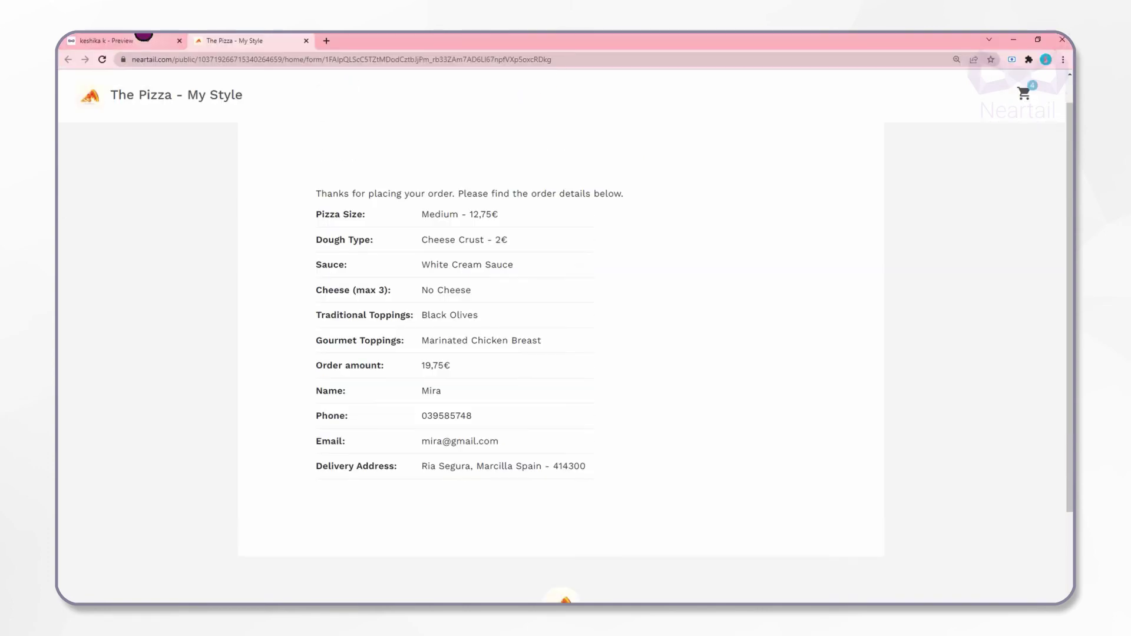
On the Orders board, check completed order #2, then move the 22,24€ order #5 into Completed
click(170, 40)
click(850, 49)
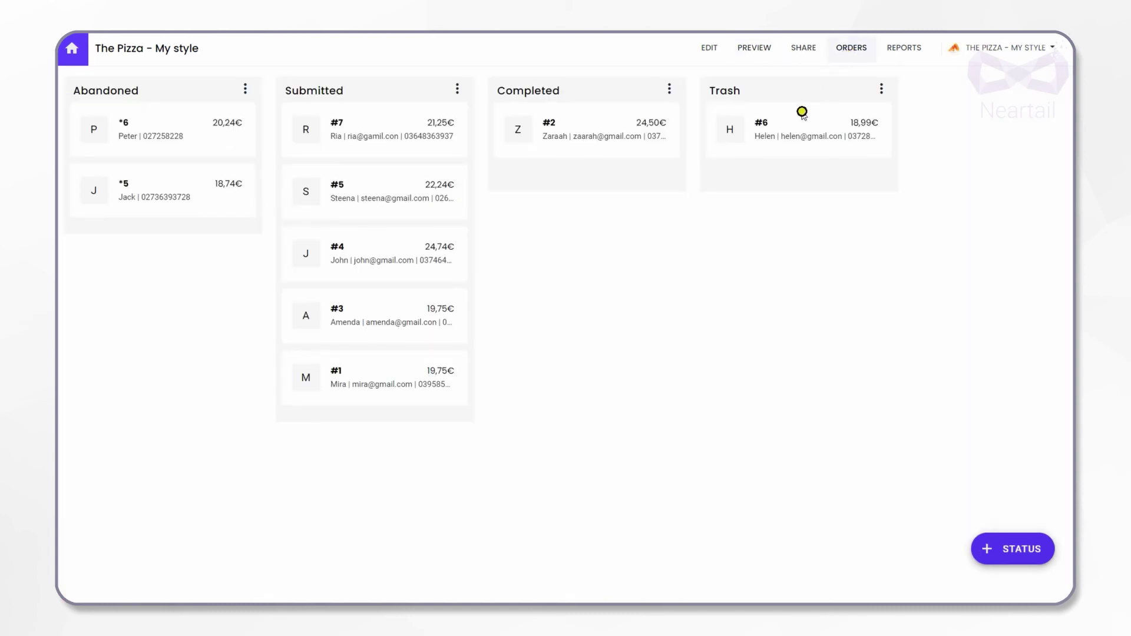
click(549, 128)
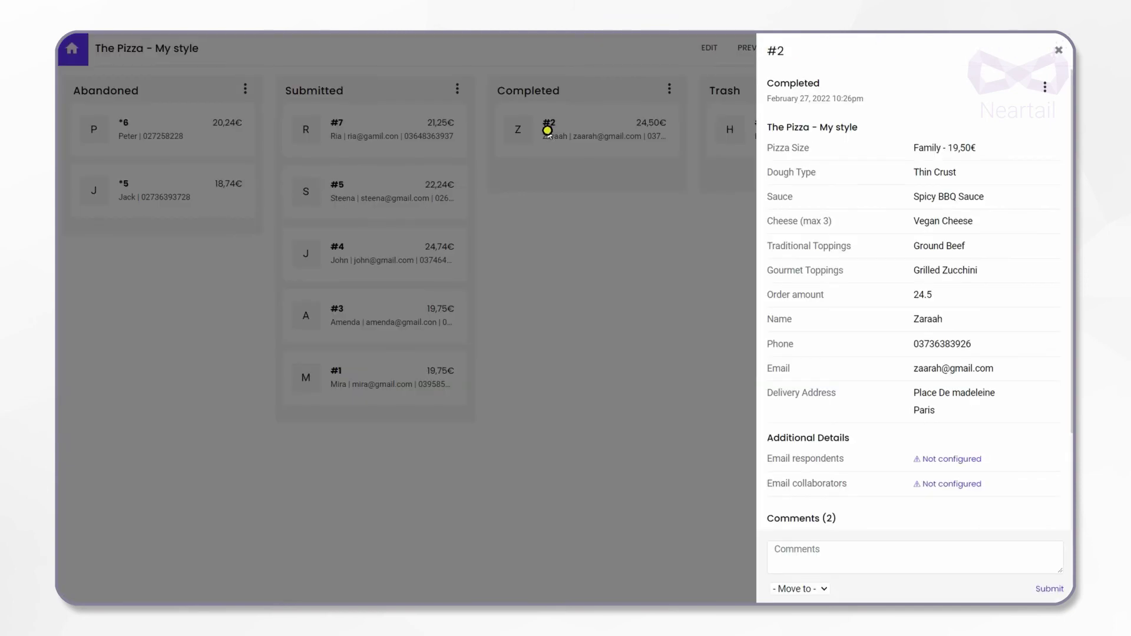
click(547, 196)
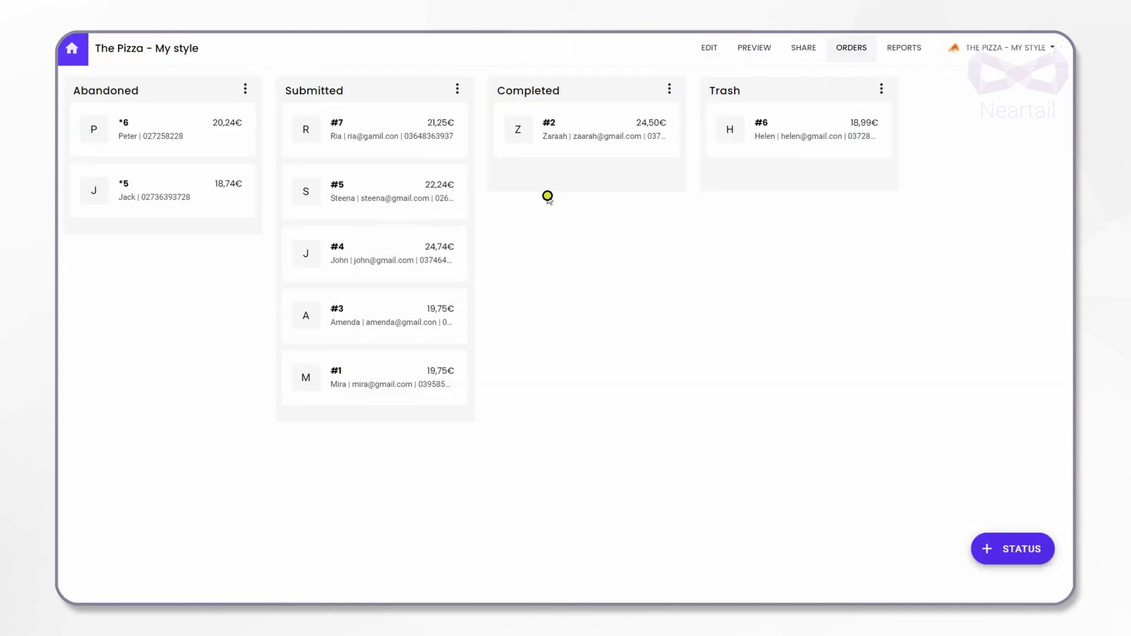
drag(316, 185, 521, 168)
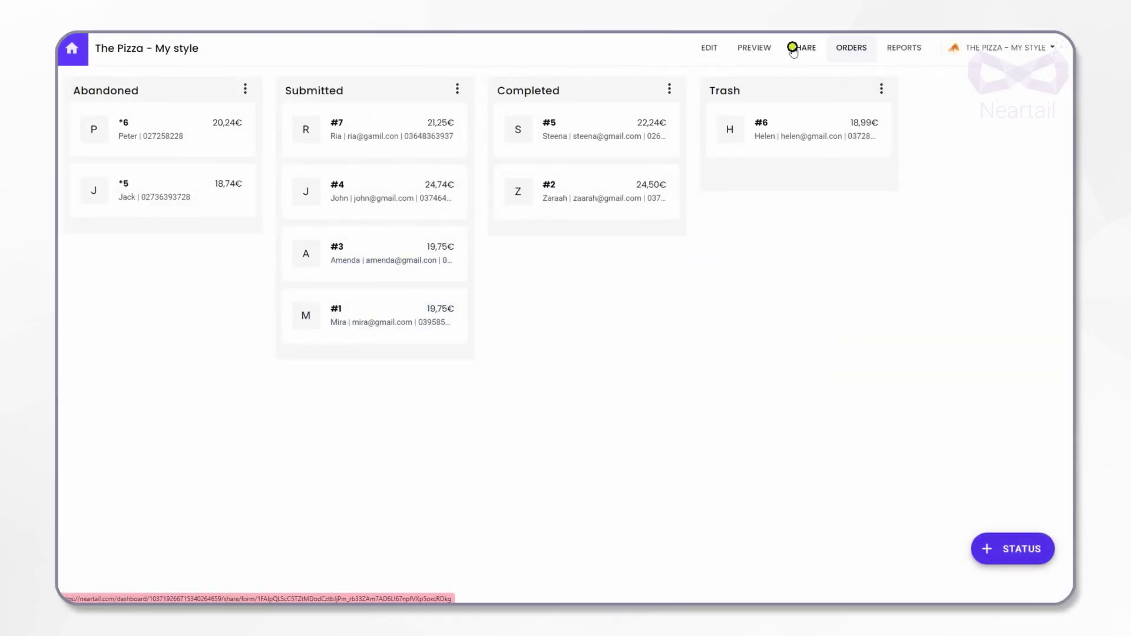
Show the form's Share options, view the WhatsApp message, then the WordPress, Squarespace and Google Sites embed choices
click(793, 48)
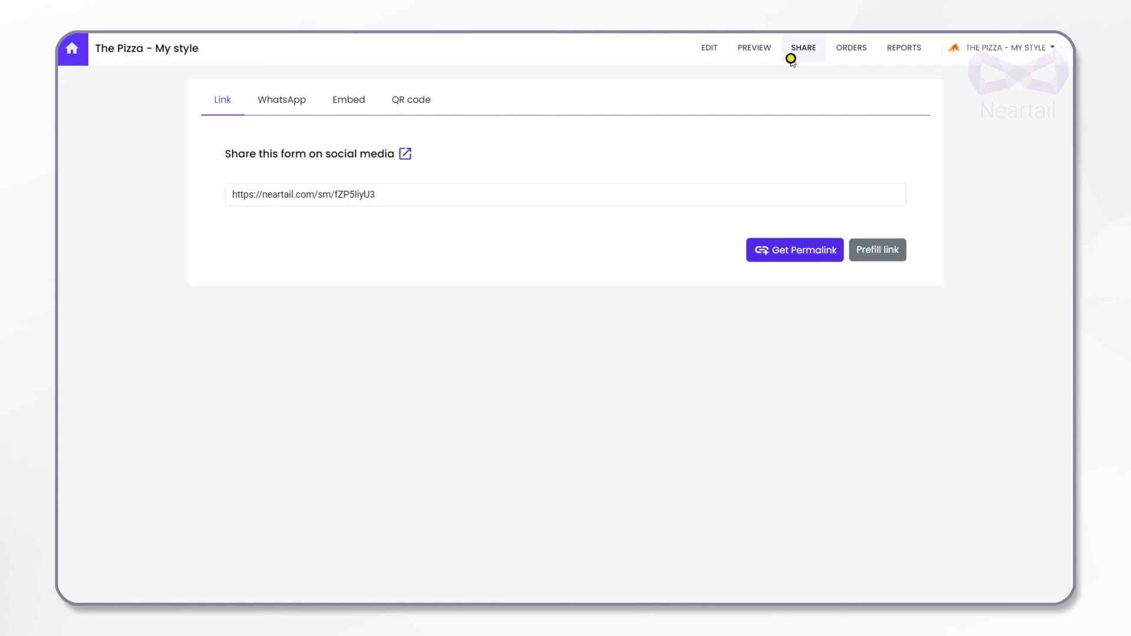
click(293, 102)
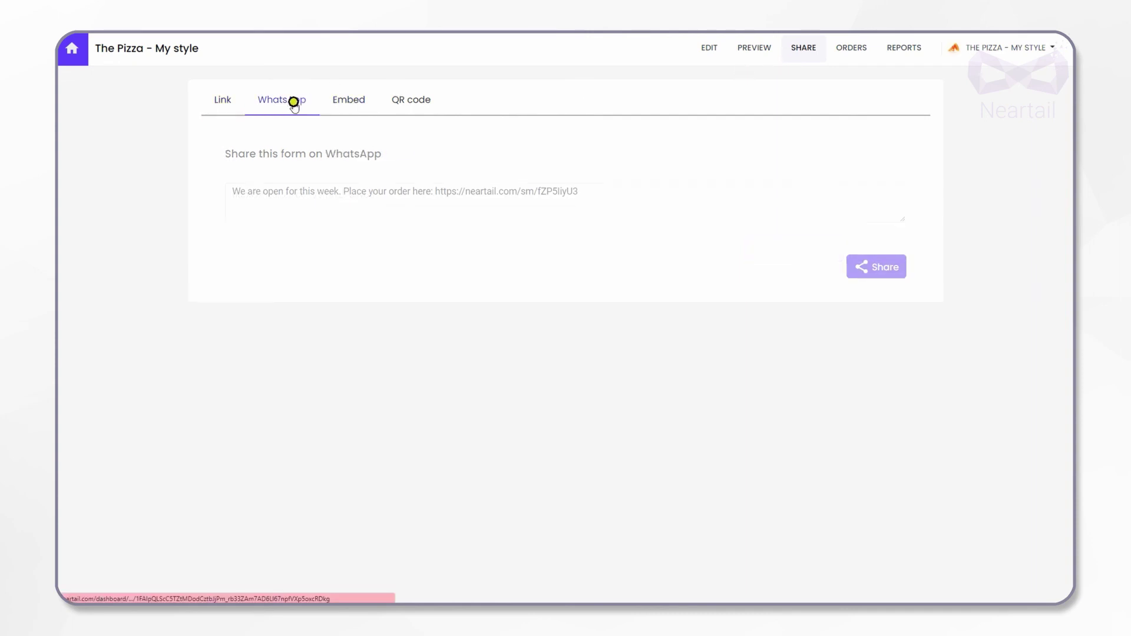
click(353, 98)
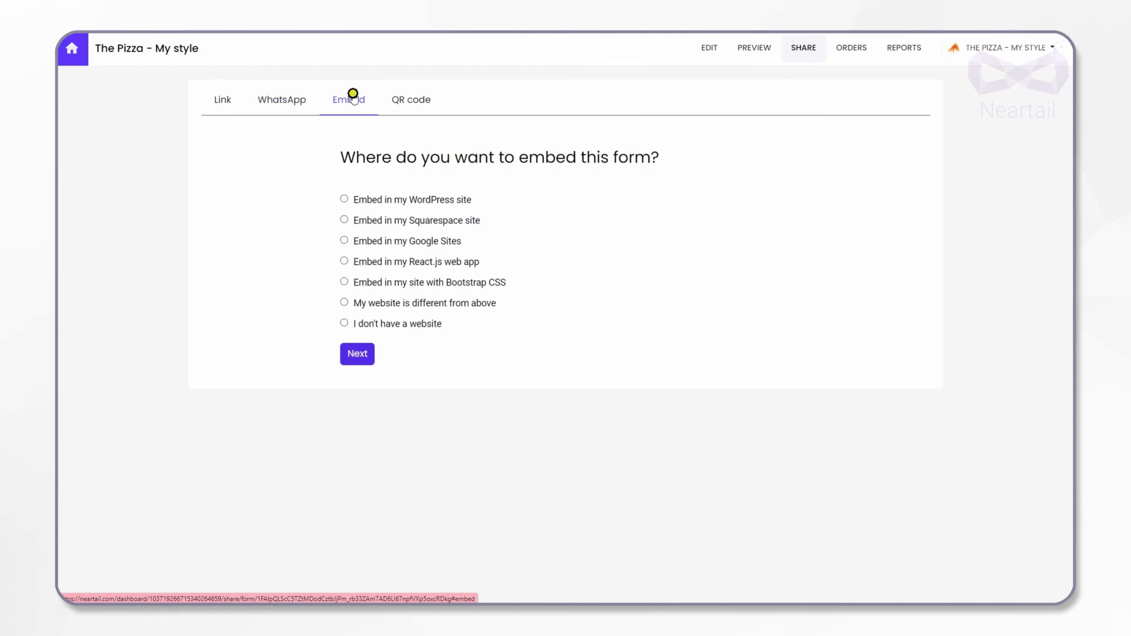